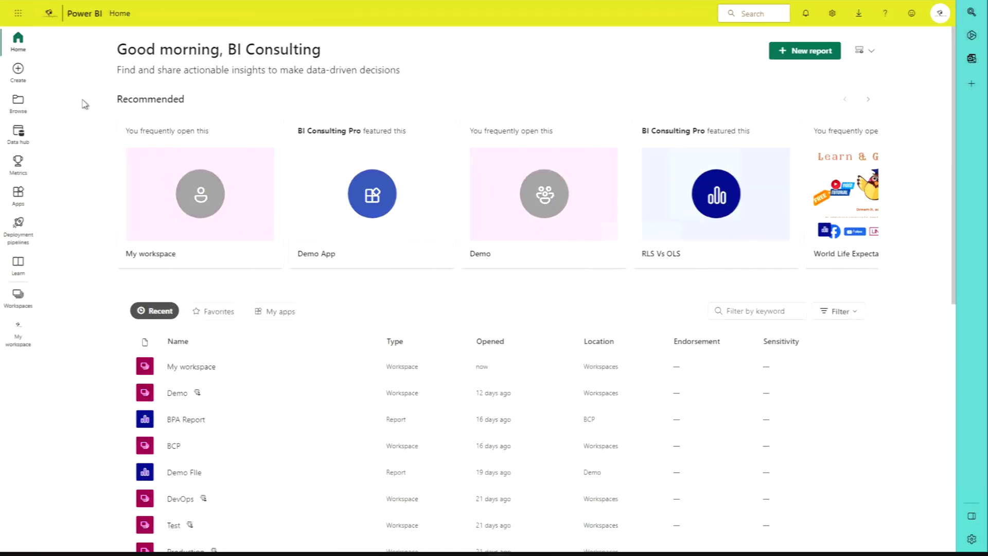
Step: Open the Demo workspace and check which accounts have access to it
{"action": "left_click", "coordinate": [19, 297]}
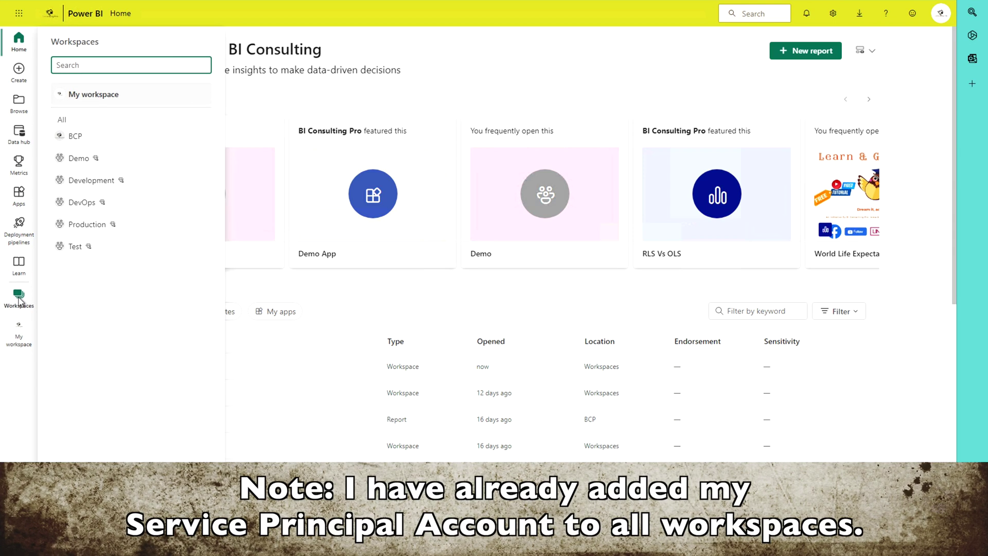
{"action": "left_click", "coordinate": [96, 159]}
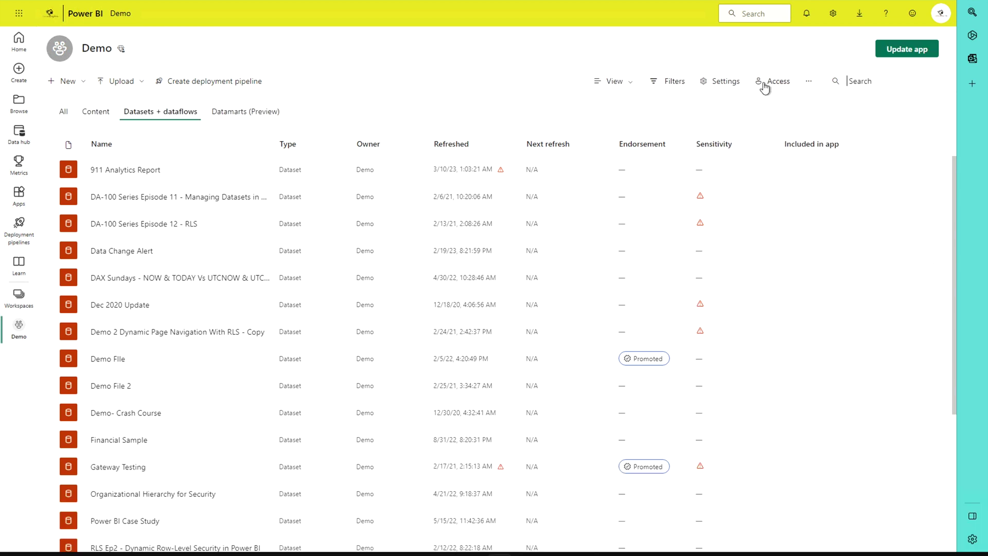
{"action": "left_click", "coordinate": [763, 84]}
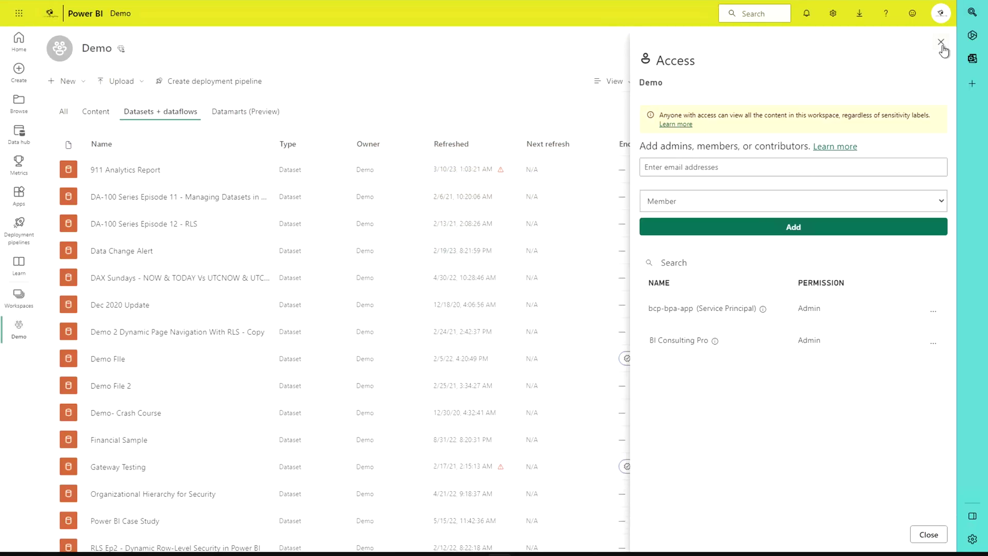
{"action": "left_click", "coordinate": [944, 58]}
Step: Open the Admin portal's tenant settings and search them for "api", moving on to the match under Developer settings
{"action": "left_click", "coordinate": [832, 14]}
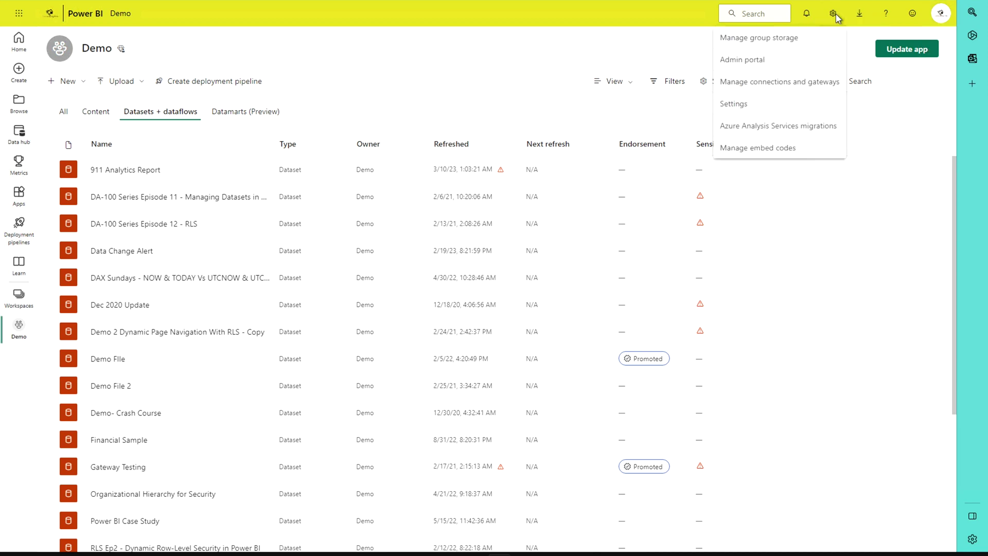
{"action": "left_click", "coordinate": [756, 61]}
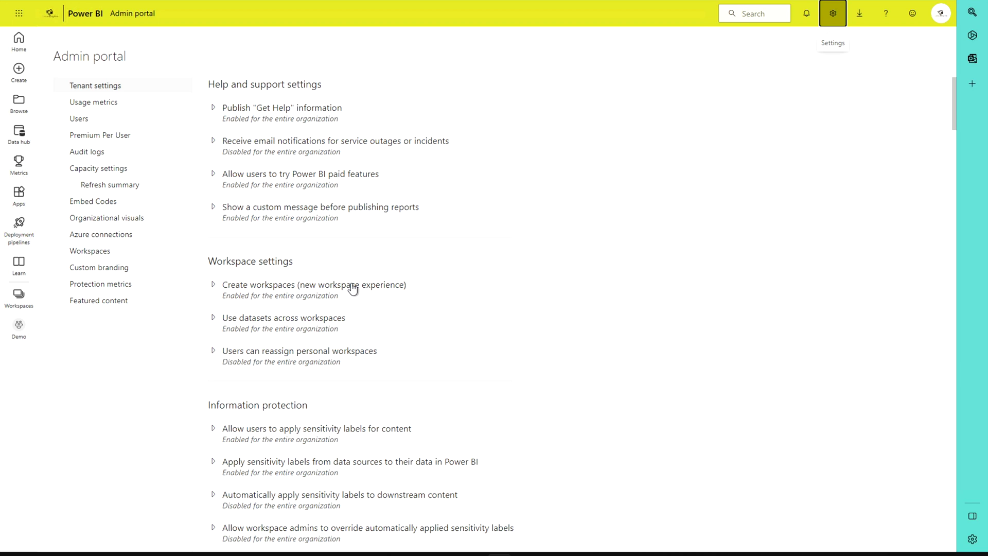
{"action": "key", "text": "ctrl+f"}
{"action": "type", "text": "api"}
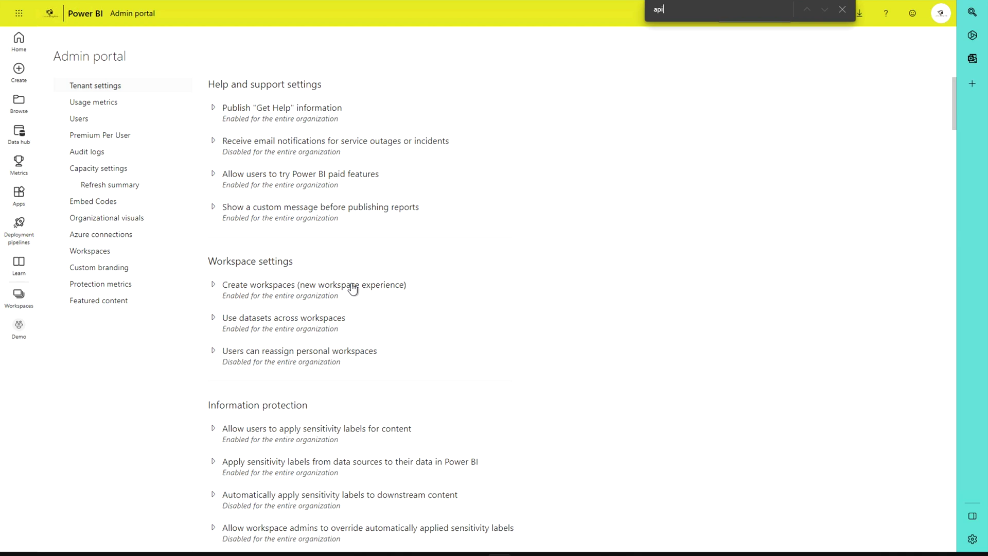
{"action": "left_click", "coordinate": [218, 313]}
{"action": "left_click", "coordinate": [218, 314]}
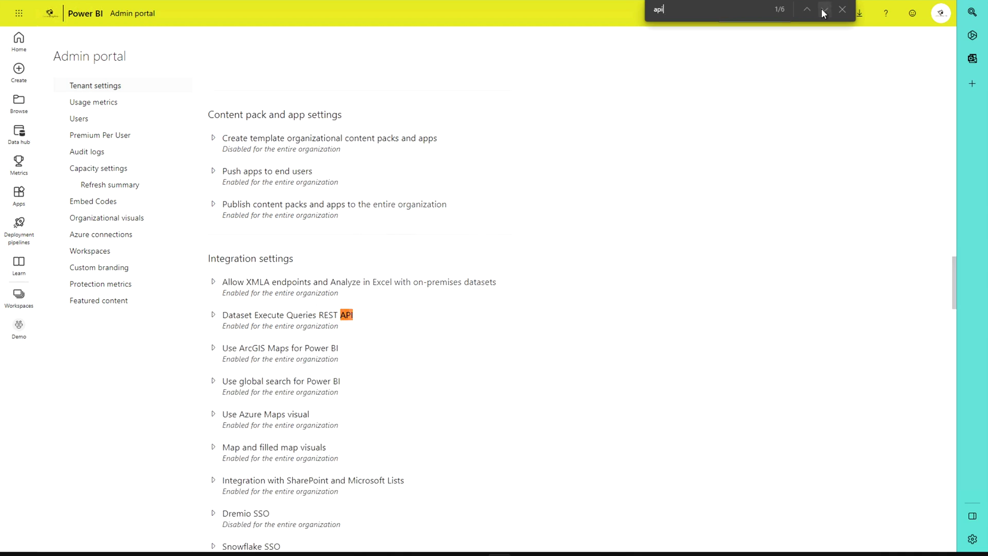
{"action": "left_click", "coordinate": [824, 9]}
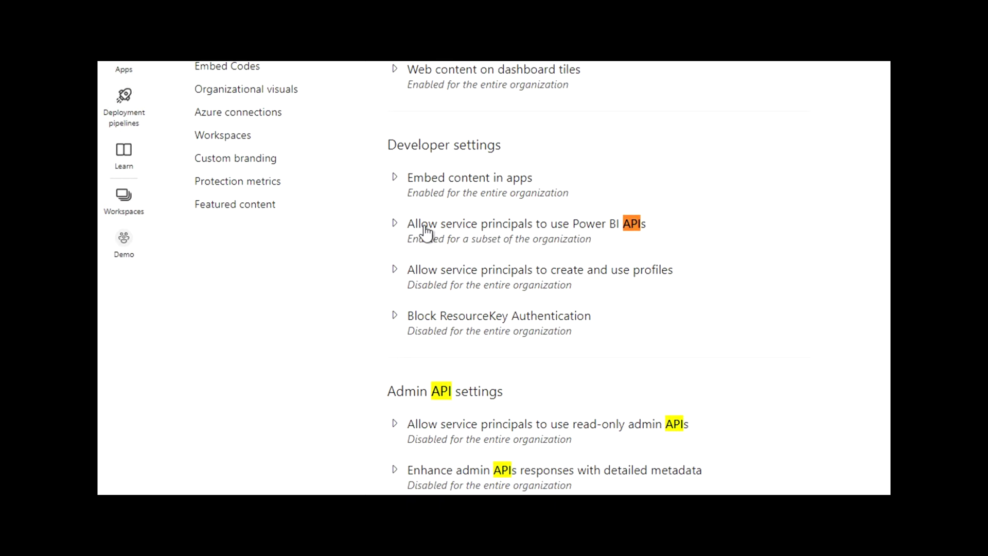
Step: Examine the "Allow service principals to use Power BI APIs" setting and the security groups it applies to, and close the search
{"action": "left_click", "coordinate": [397, 225]}
{"action": "scroll", "coordinate": [470, 327], "scroll_direction": "down", "scroll_amount": 1}
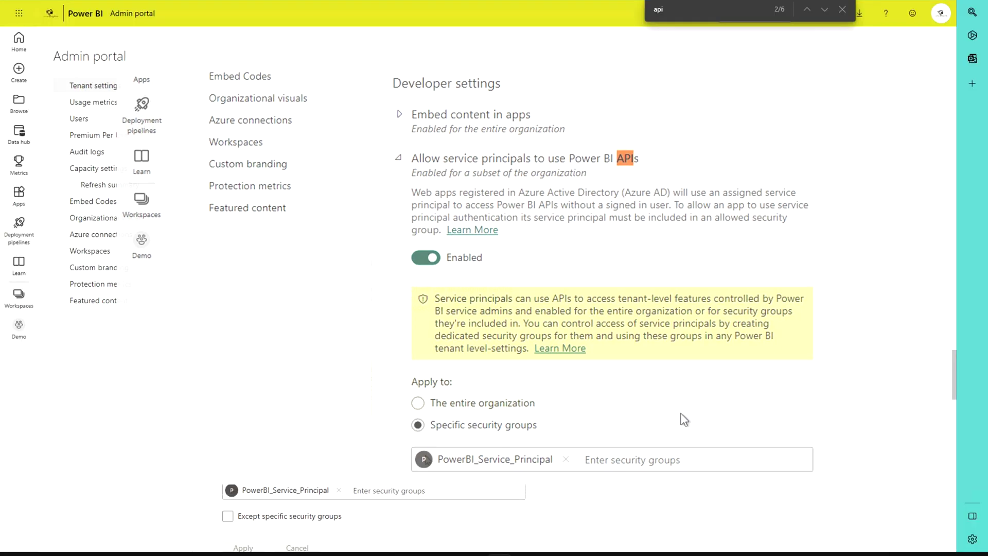
{"action": "left_click", "coordinate": [841, 9]}
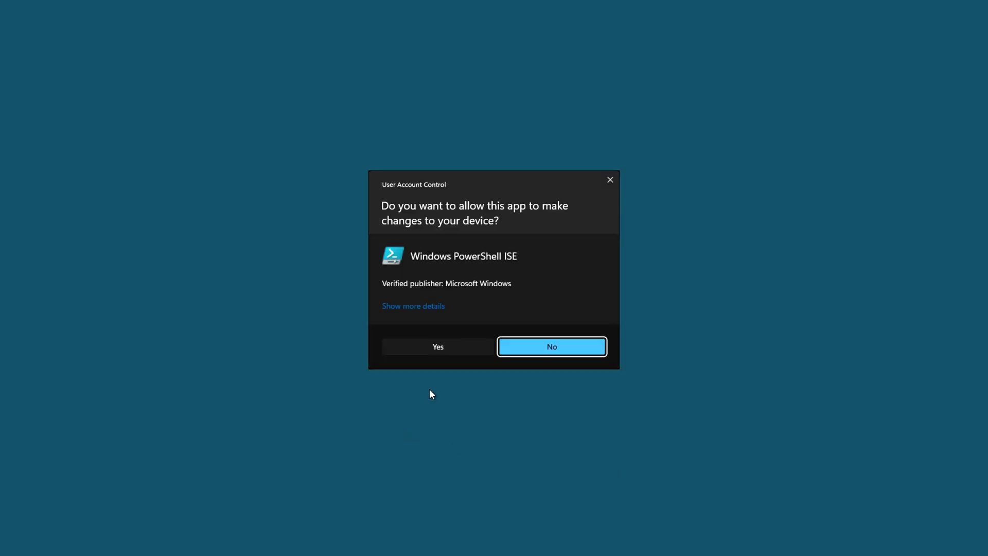
Step: Allow Windows PowerShell ISE to run as administrator and reopen the files from the previous session
{"action": "left_click", "coordinate": [448, 346]}
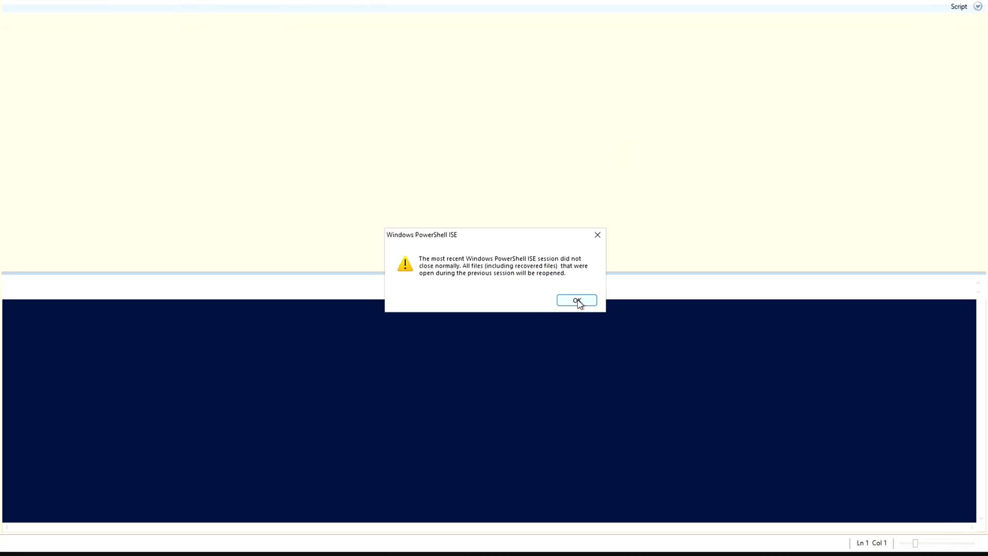
{"action": "left_click", "coordinate": [577, 300]}
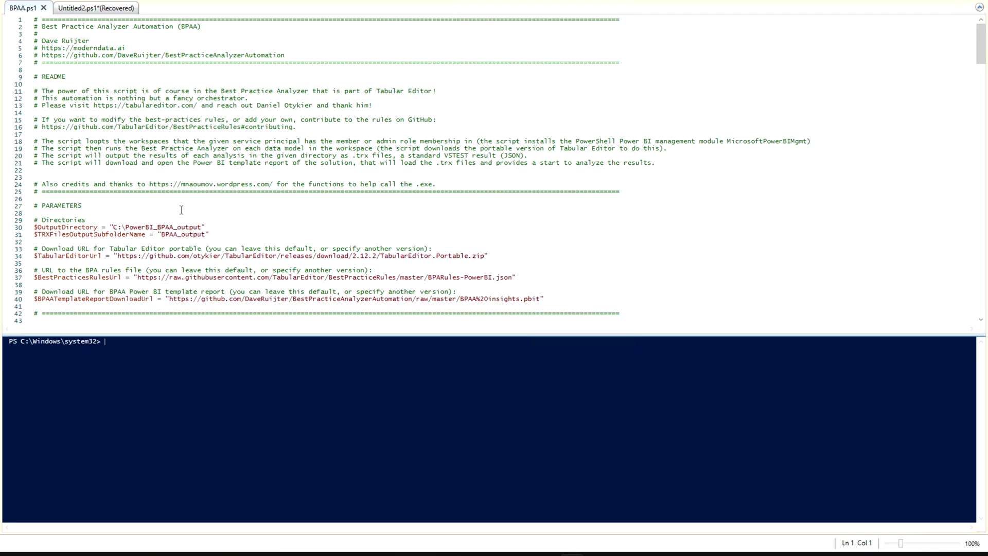
Step: Read through the BPAA.ps1 script's parameters and helper functions, and return to the author credit in its header
{"action": "scroll", "coordinate": [430, 274], "scroll_direction": "down", "scroll_amount": 7}
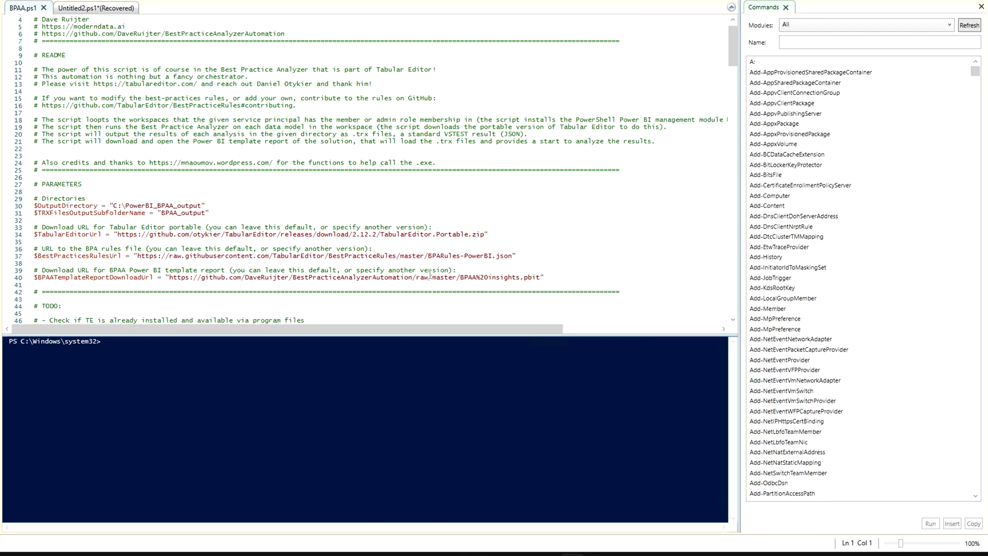
{"action": "scroll", "coordinate": [431, 274], "scroll_direction": "down", "scroll_amount": 9}
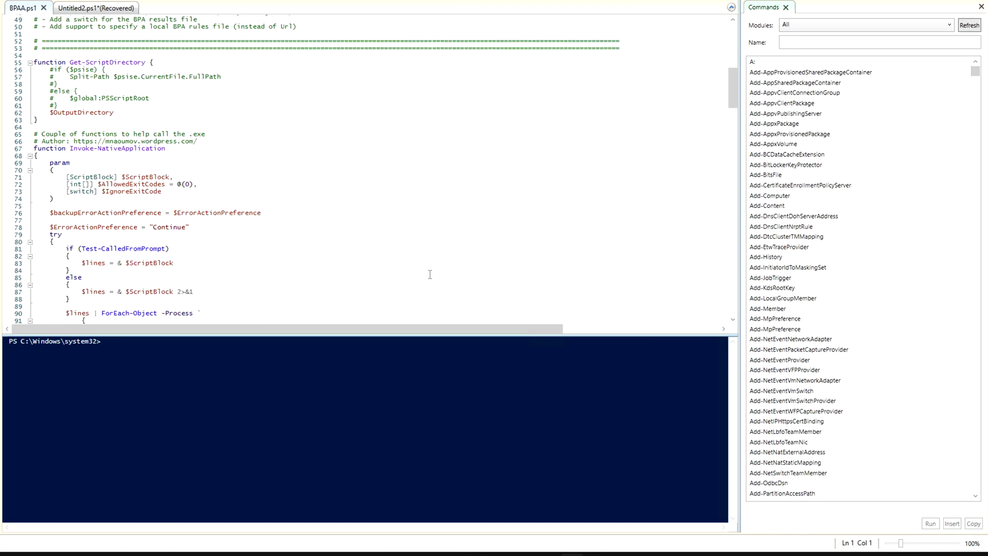
{"action": "scroll", "coordinate": [430, 274], "scroll_direction": "down", "scroll_amount": 4}
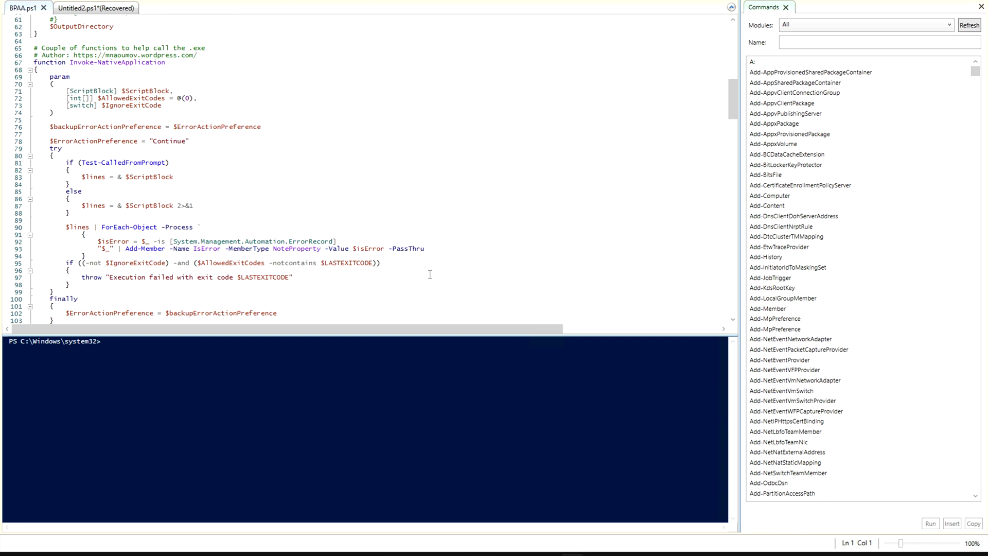
{"action": "scroll", "coordinate": [430, 274], "scroll_direction": "up", "scroll_amount": 20}
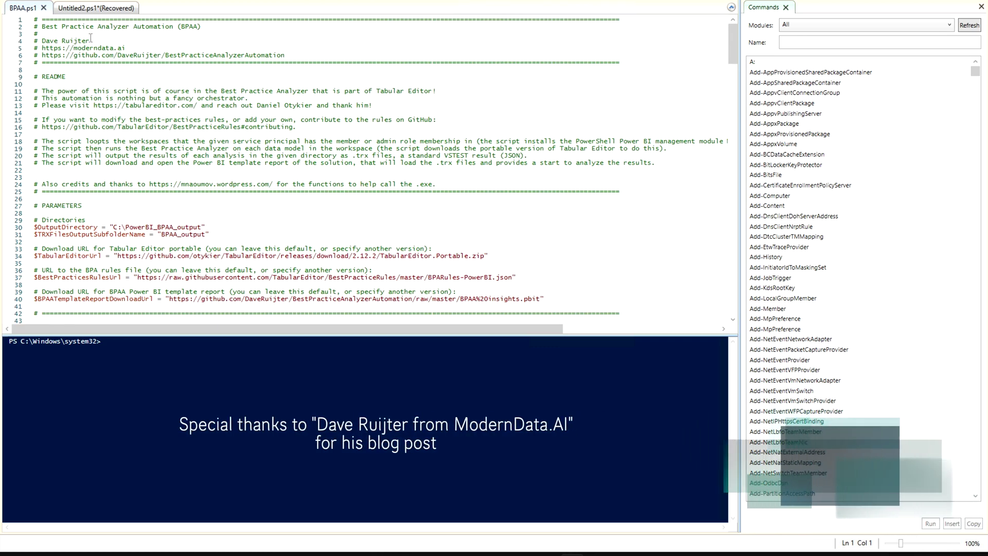
{"action": "left_click", "coordinate": [44, 35]}
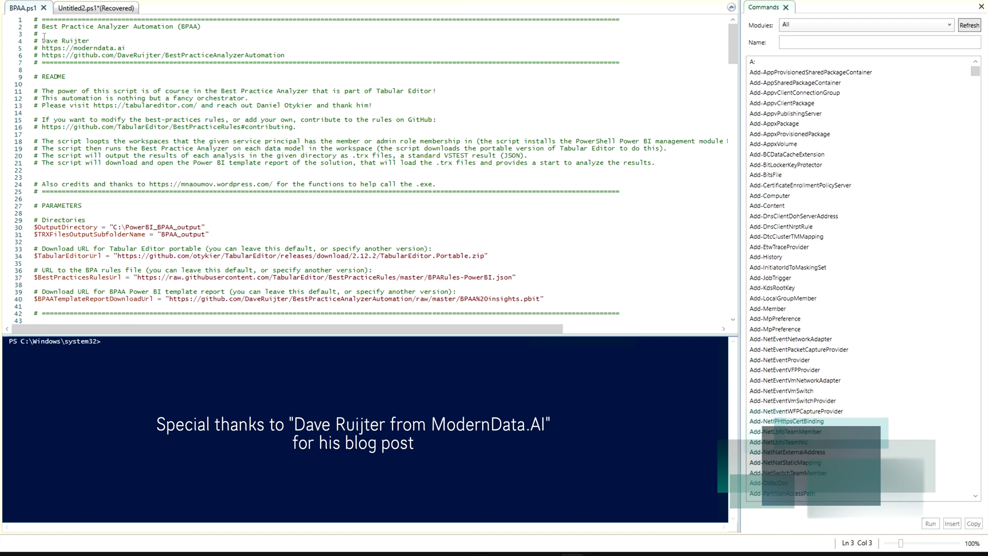
{"action": "mouse_move", "coordinate": [99, 36]}
{"action": "left_mouse_down"}
{"action": "mouse_move", "coordinate": [42, 40]}
{"action": "mouse_move", "coordinate": [87, 45]}
{"action": "left_mouse_up"}
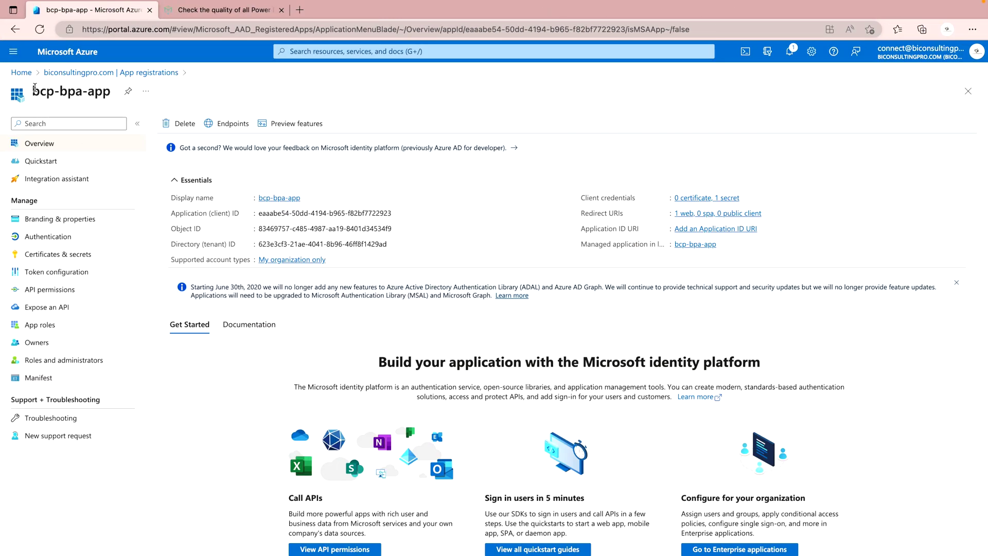
Step: Switch to the Azure portal and view the client secrets of the bcp-bpa-app registration
{"action": "triple_click", "coordinate": [34, 91]}
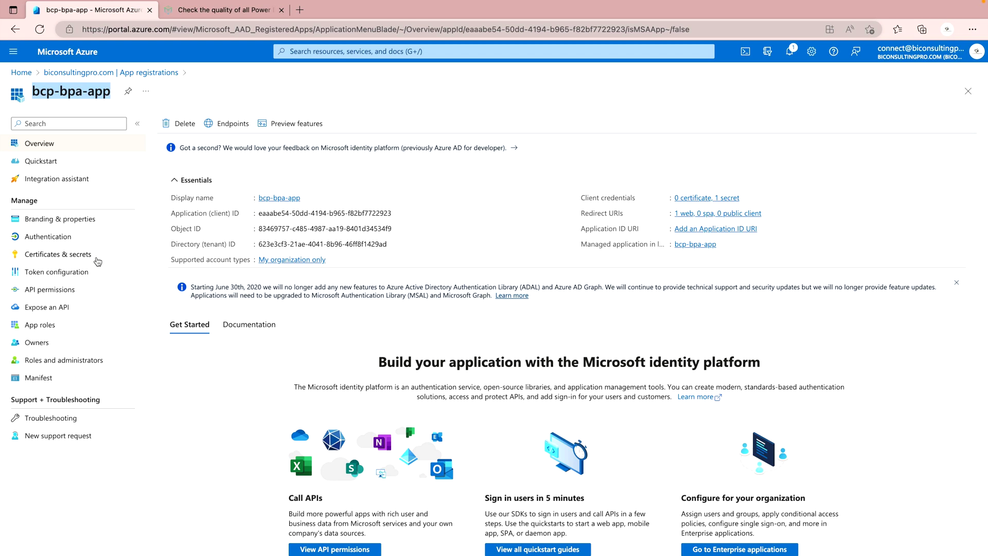
{"action": "left_click", "coordinate": [53, 263]}
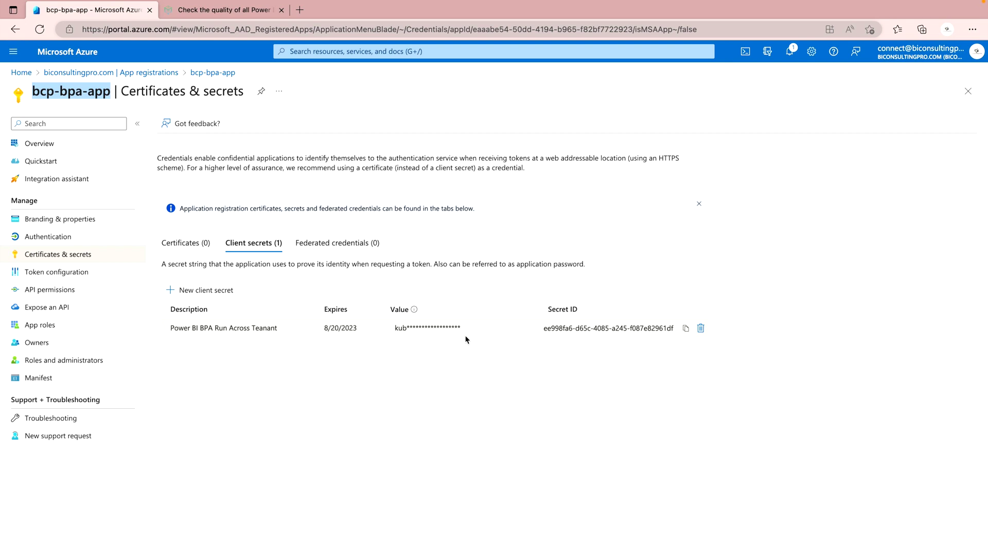
Step: Open the BCPDemo resource group's role assignments and check the role given to bcp-bpa-app
{"action": "left_click", "coordinate": [21, 73]}
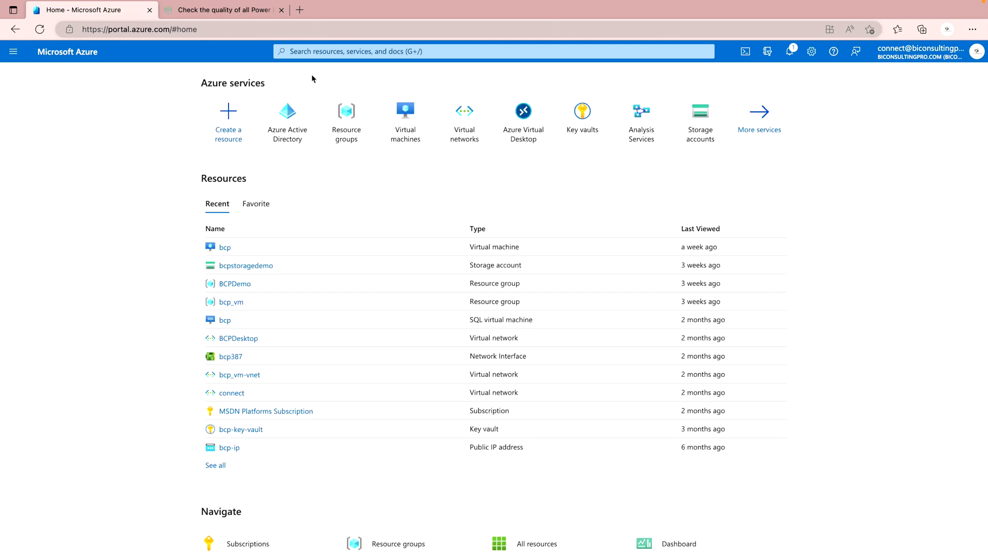
{"action": "left_click", "coordinate": [354, 119]}
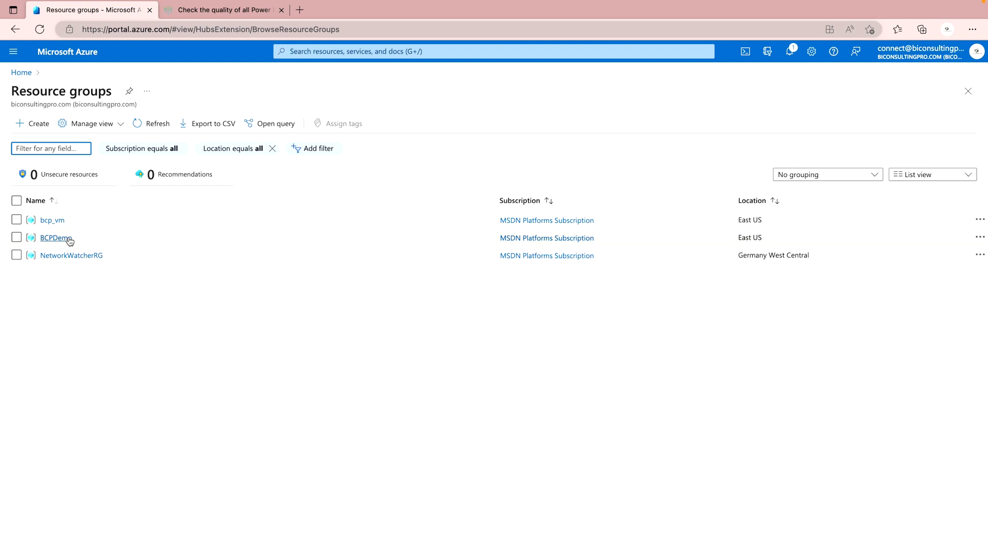
{"action": "key", "text": "alt+Left"}
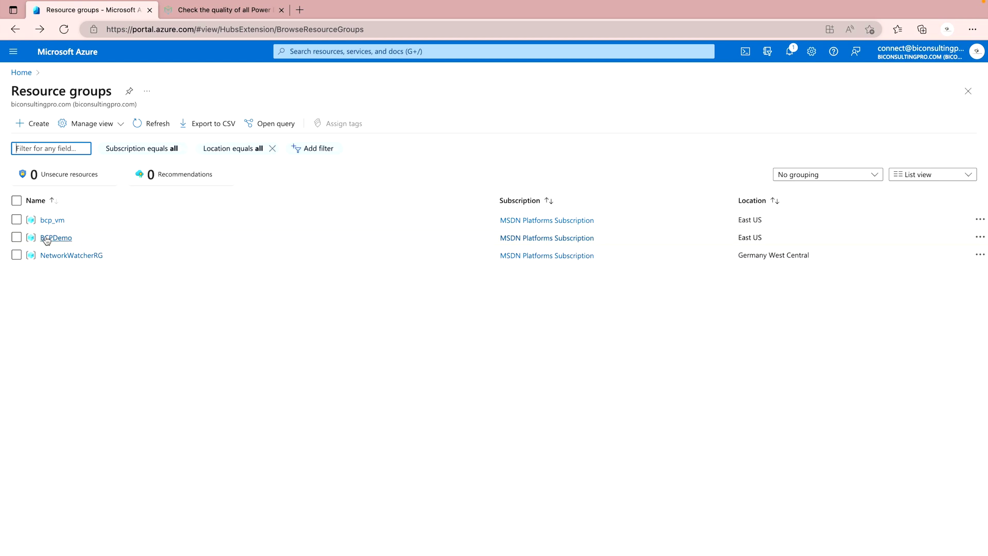
{"action": "left_click", "coordinate": [57, 240]}
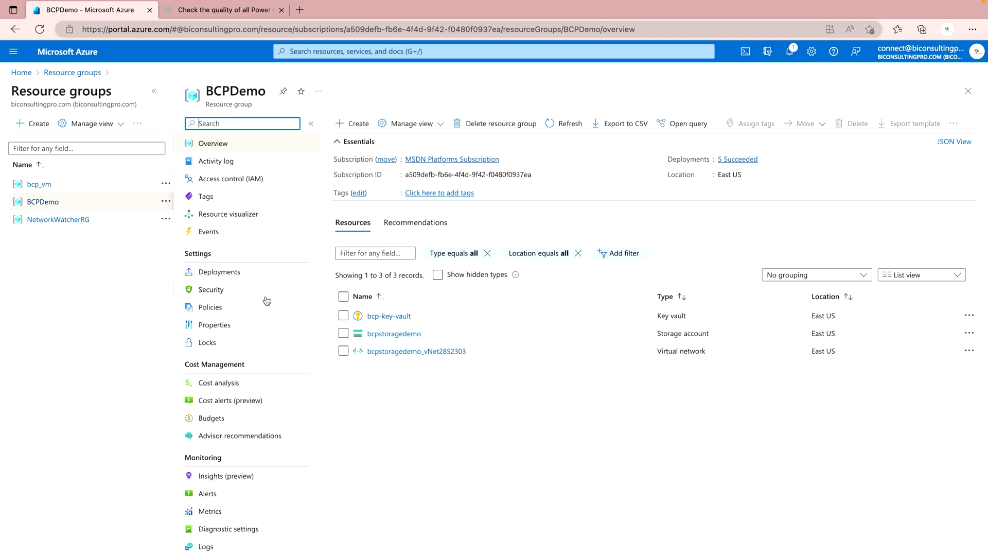
{"action": "left_click", "coordinate": [248, 180]}
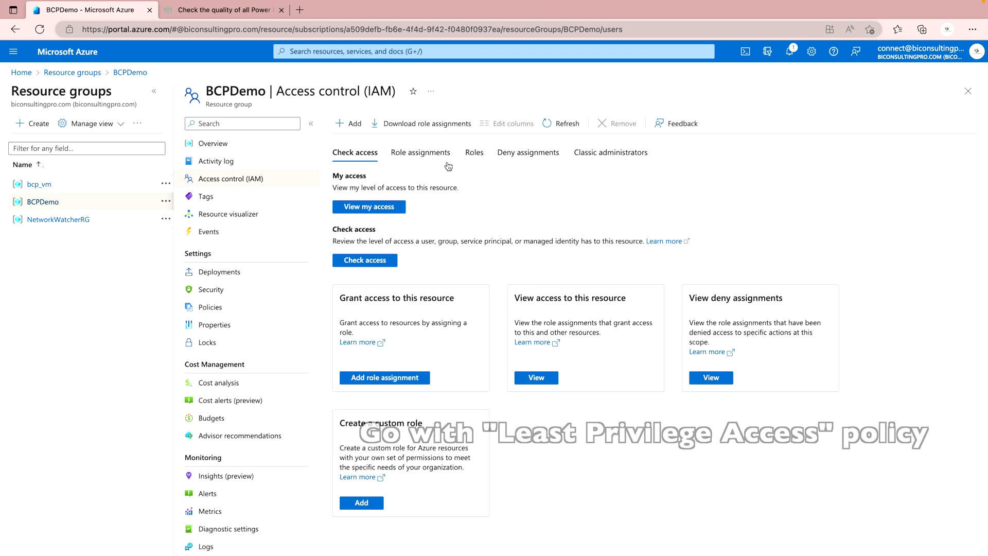
{"action": "left_click", "coordinate": [431, 152]}
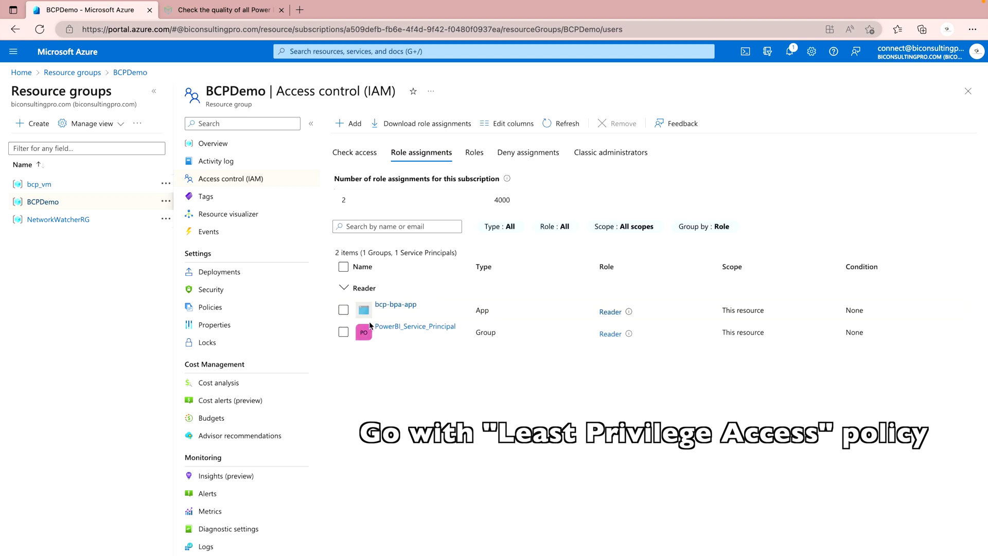
{"action": "left_click", "coordinate": [343, 310]}
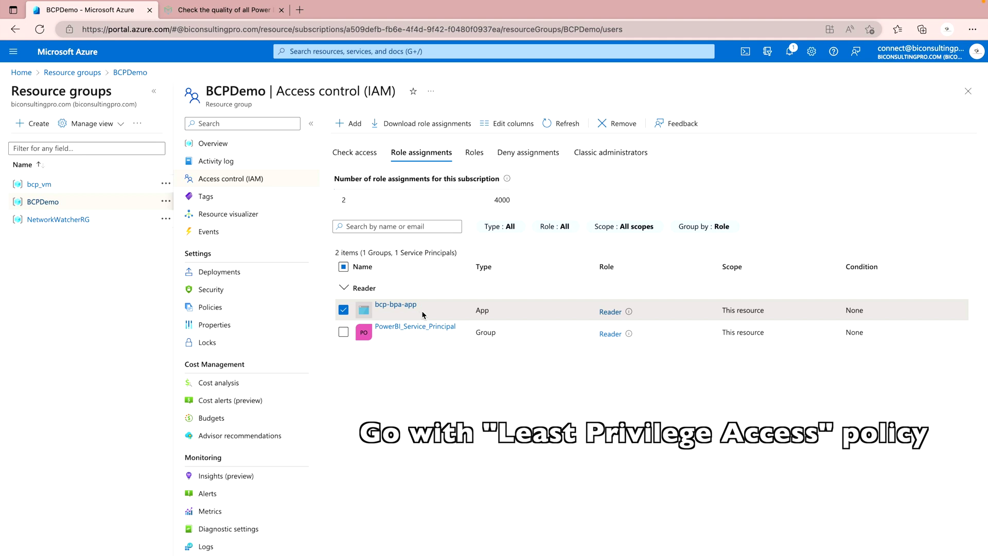
{"action": "mouse_move", "coordinate": [627, 312]}
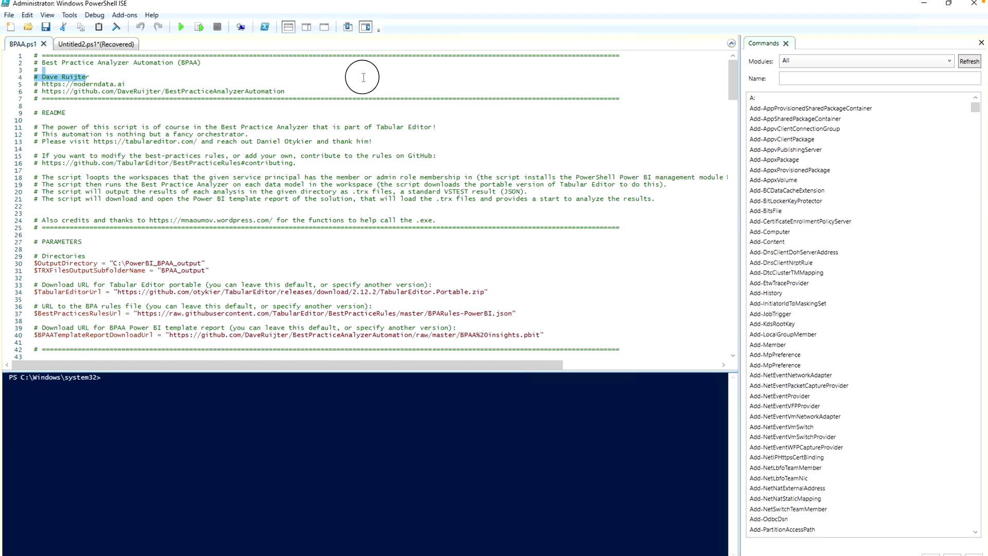
Step: Switch to PowerShell ISE, run BPAA.ps1 with the service principal's application ID and client secret, and enlarge the console pane
{"action": "left_click", "coordinate": [363, 77]}
{"action": "scroll", "coordinate": [386, 258], "scroll_direction": "down", "scroll_amount": 9}
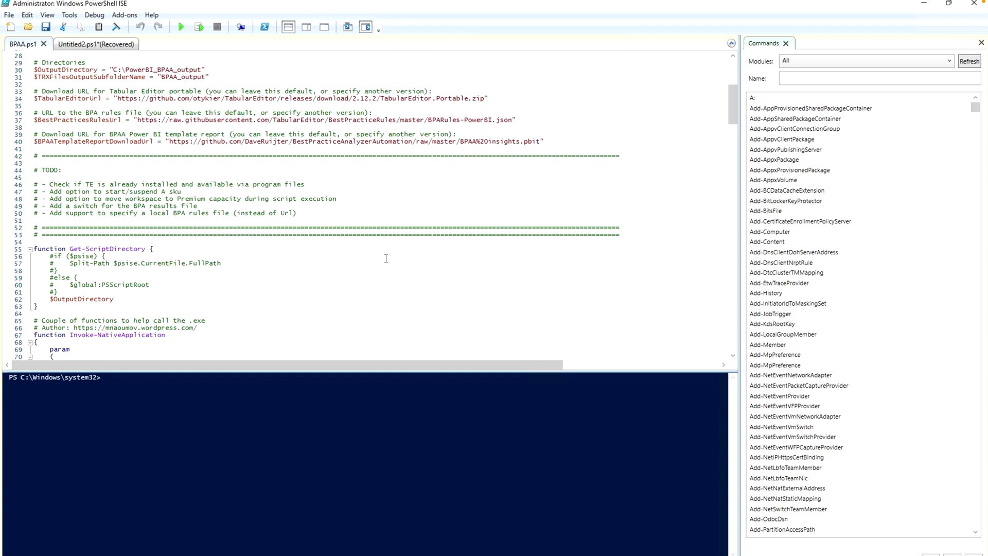
{"action": "scroll", "coordinate": [386, 258], "scroll_direction": "down", "scroll_amount": 7}
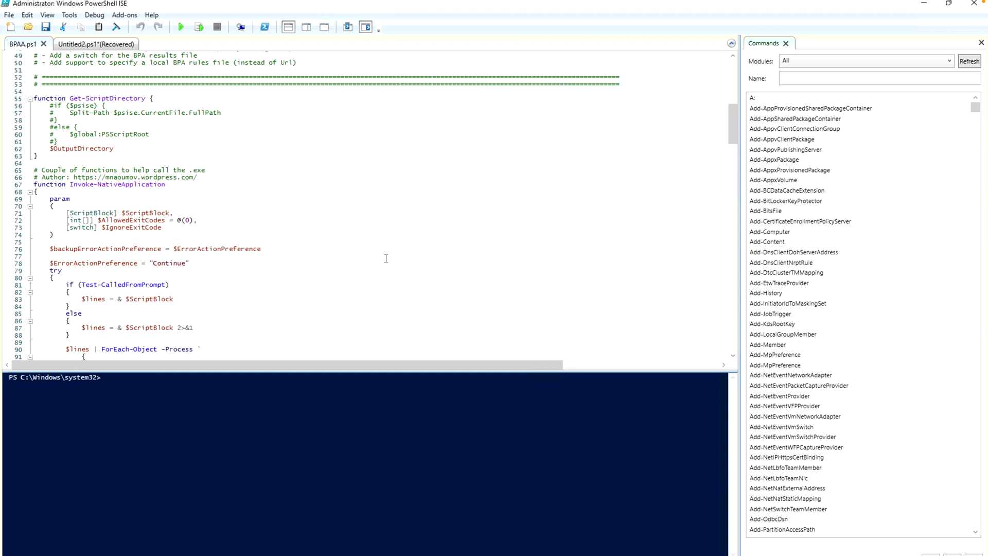
{"action": "left_click", "coordinate": [181, 30]}
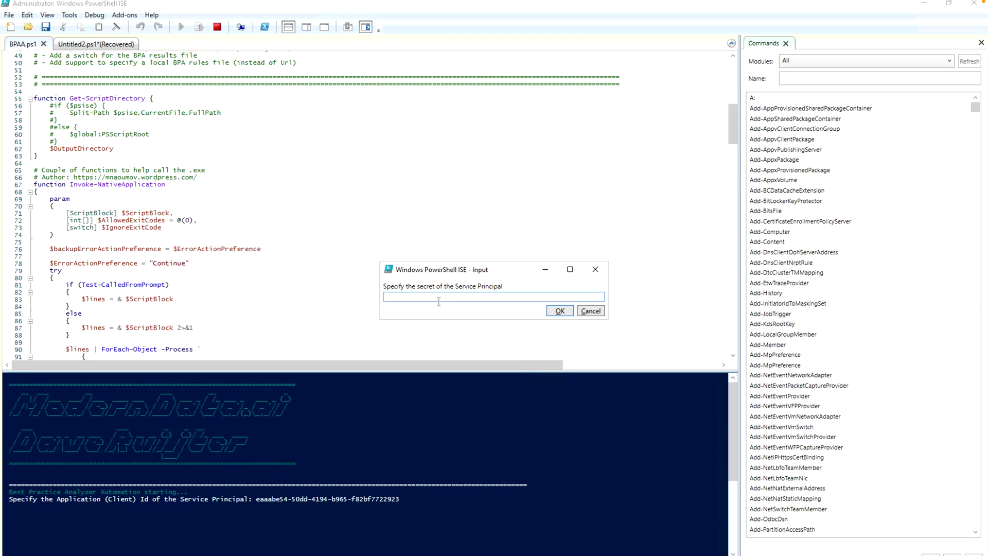
{"action": "key", "text": "ctrl+v"}
{"action": "left_click", "coordinate": [560, 310]}
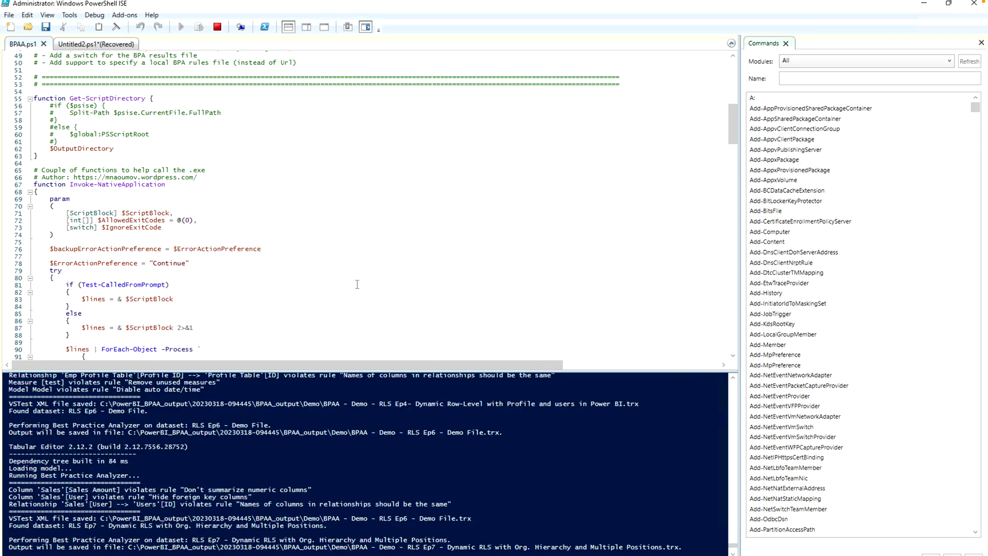
{"action": "left_click_drag", "start_coordinate": [612, 369], "coordinate": [613, 278]}
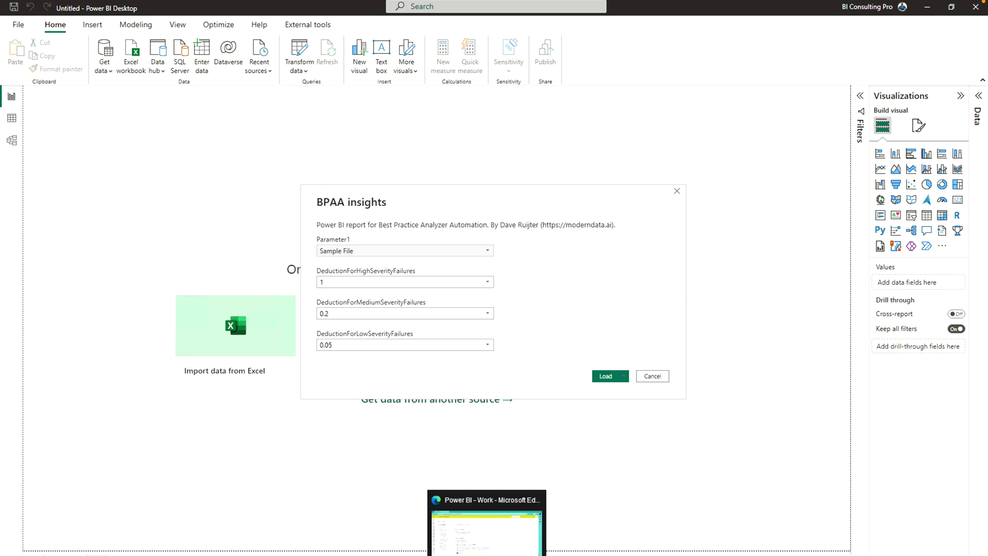
{"action": "left_click", "coordinate": [486, 554]}
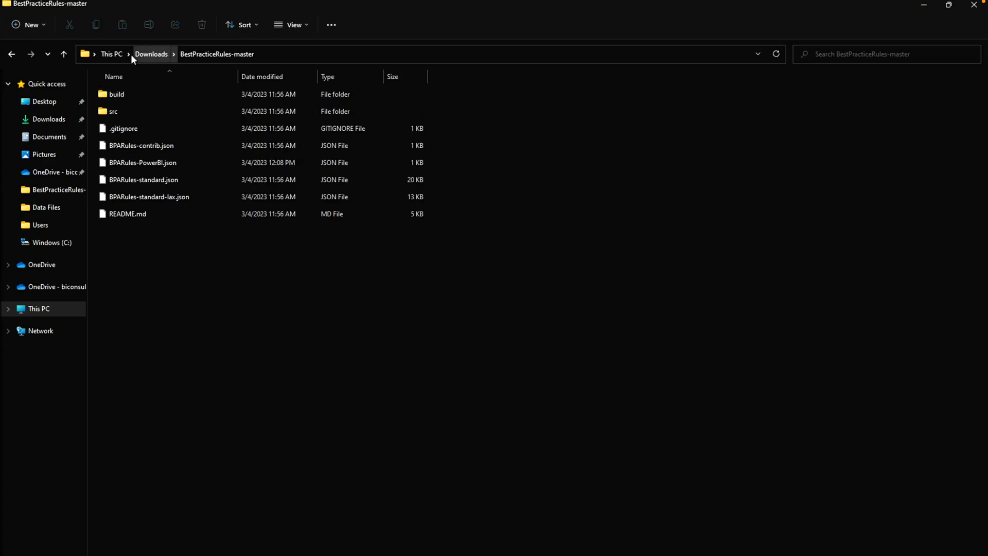
{"action": "left_click", "coordinate": [53, 246]}
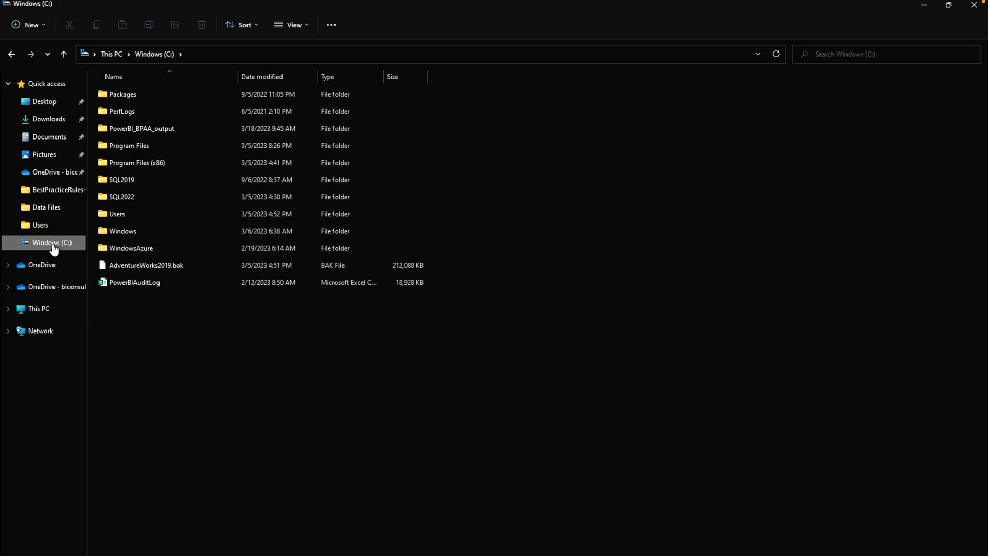
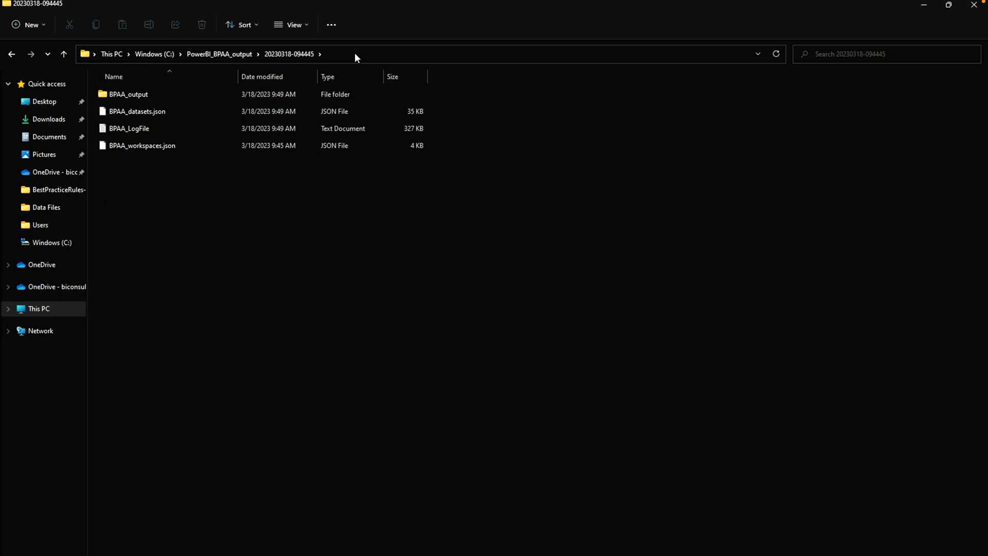
{"action": "left_click", "coordinate": [355, 53]}
{"action": "key", "text": "ctrl+c"}
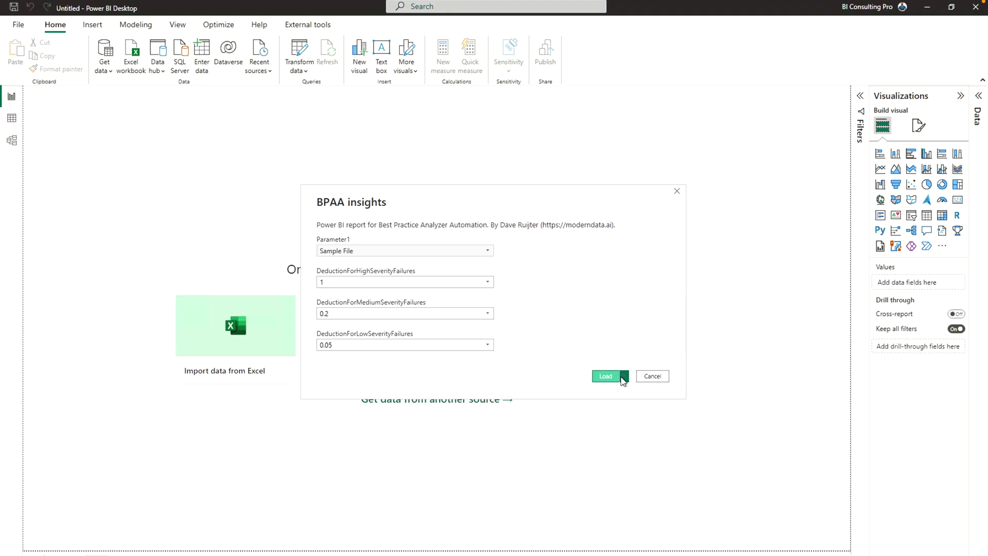
{"action": "left_click", "coordinate": [624, 380]}
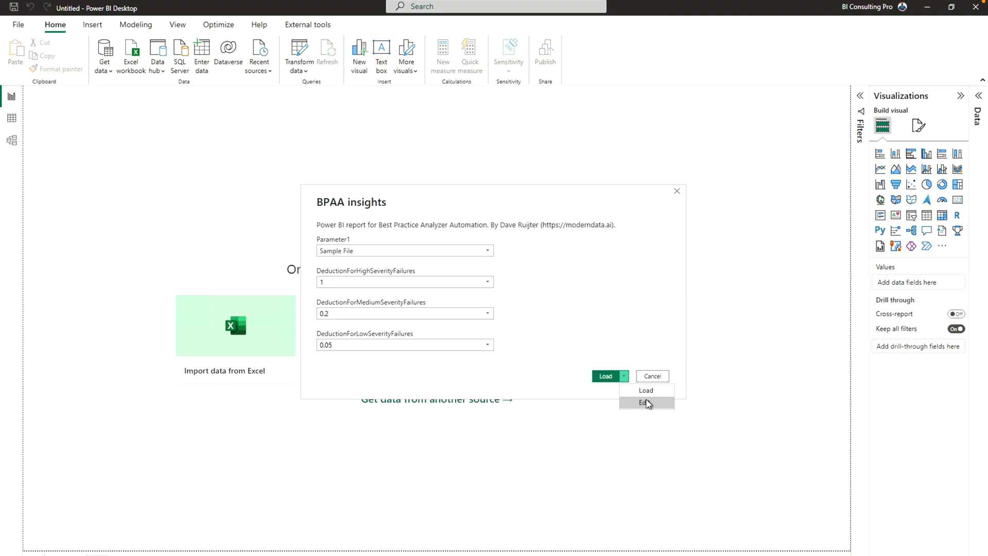
{"action": "left_click", "coordinate": [648, 403]}
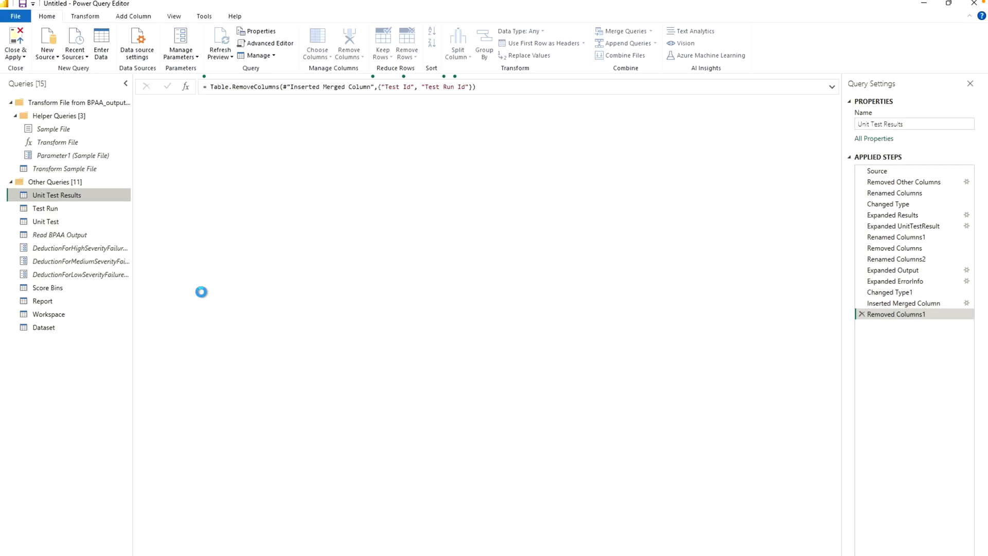
{"action": "left_click", "coordinate": [65, 330]}
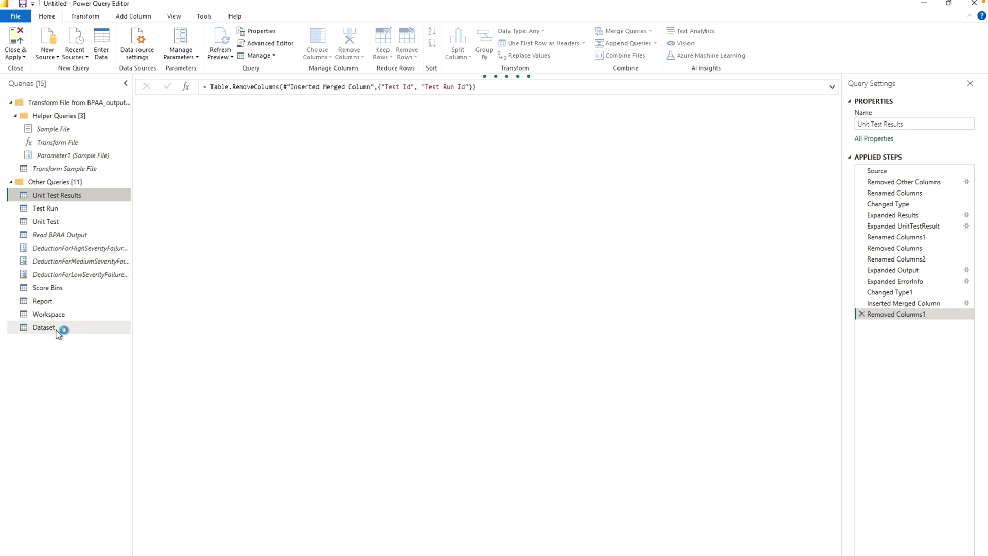
{"action": "left_click", "coordinate": [265, 43]}
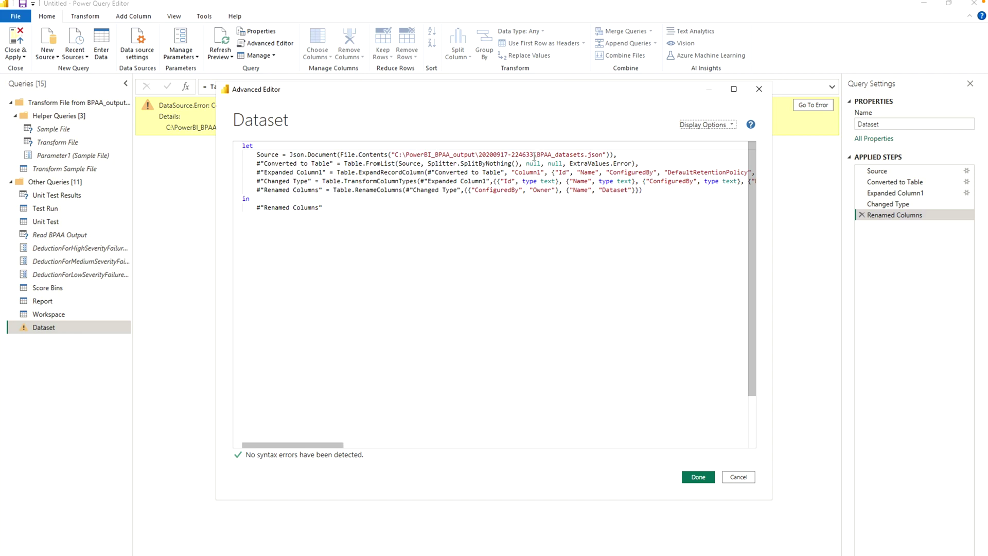
{"action": "left_click_drag", "start_coordinate": [534, 155], "coordinate": [396, 154]}
{"action": "key", "text": "ctrl+v"}
{"action": "left_click", "coordinate": [695, 478]}
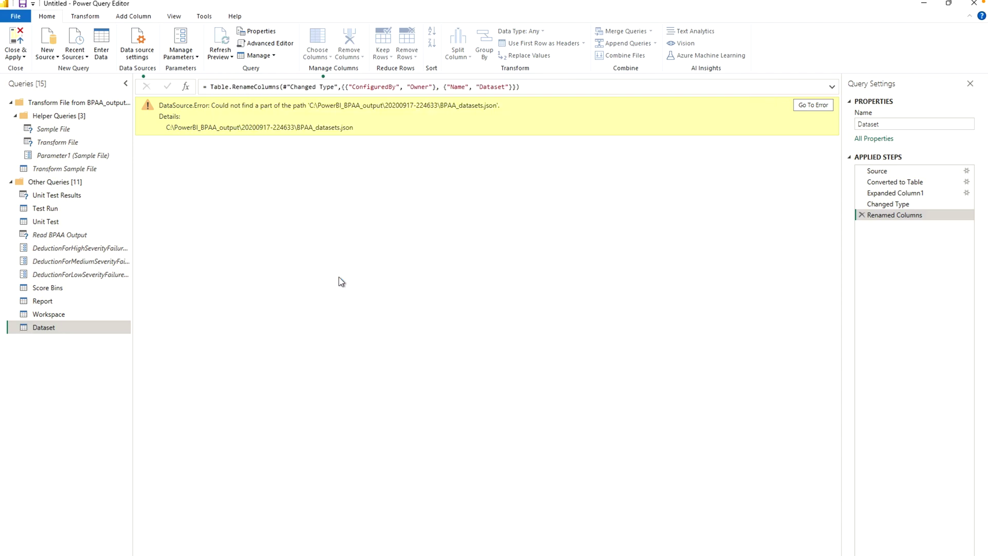
{"action": "left_click", "coordinate": [35, 316]}
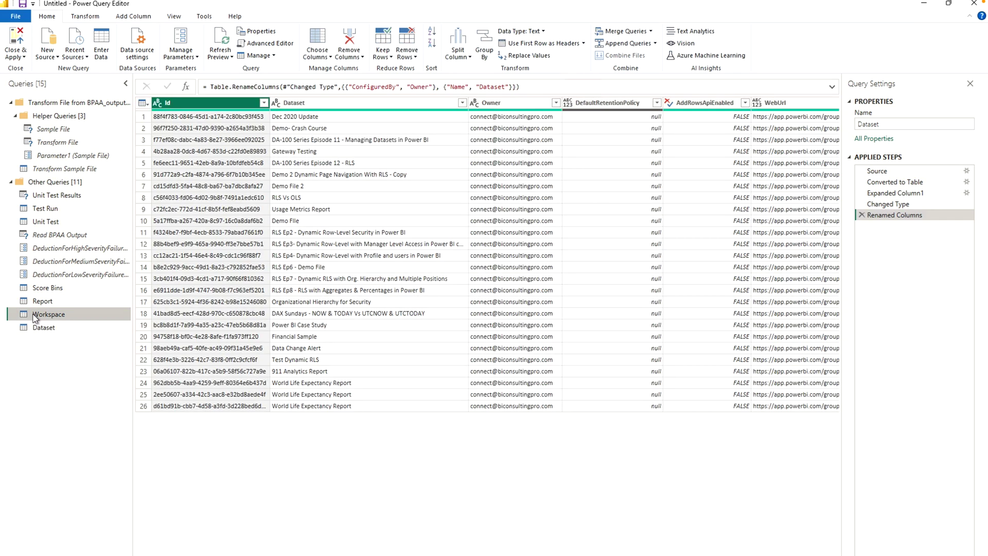
{"action": "left_click", "coordinate": [265, 45]}
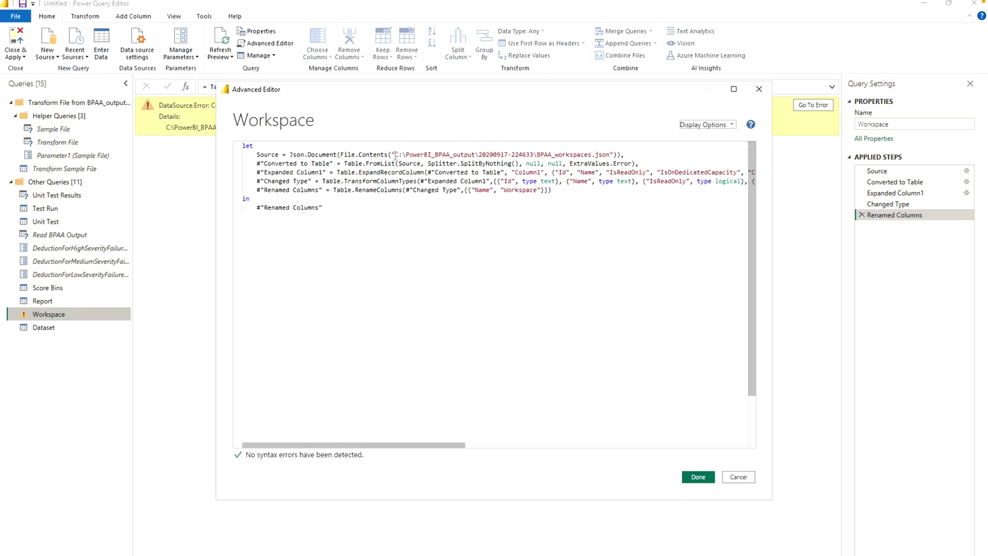
{"action": "left_click_drag", "start_coordinate": [394, 154], "coordinate": [534, 152]}
{"action": "key", "text": "ctrl+v"}
{"action": "left_click", "coordinate": [698, 477]}
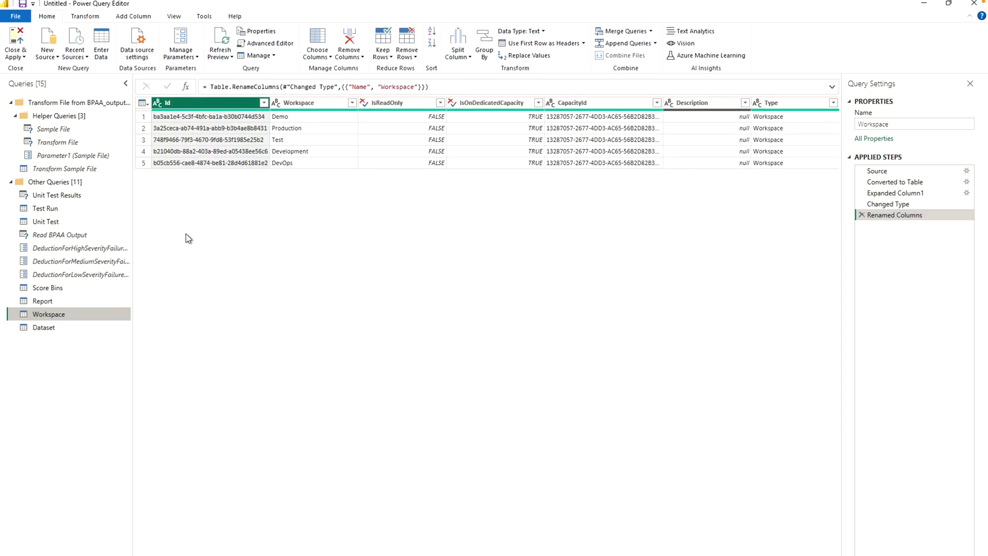
Step: Check the Report and Score Bins queries, the helper queries and Transform Sample File for sources that need repointing
{"action": "left_click", "coordinate": [43, 300]}
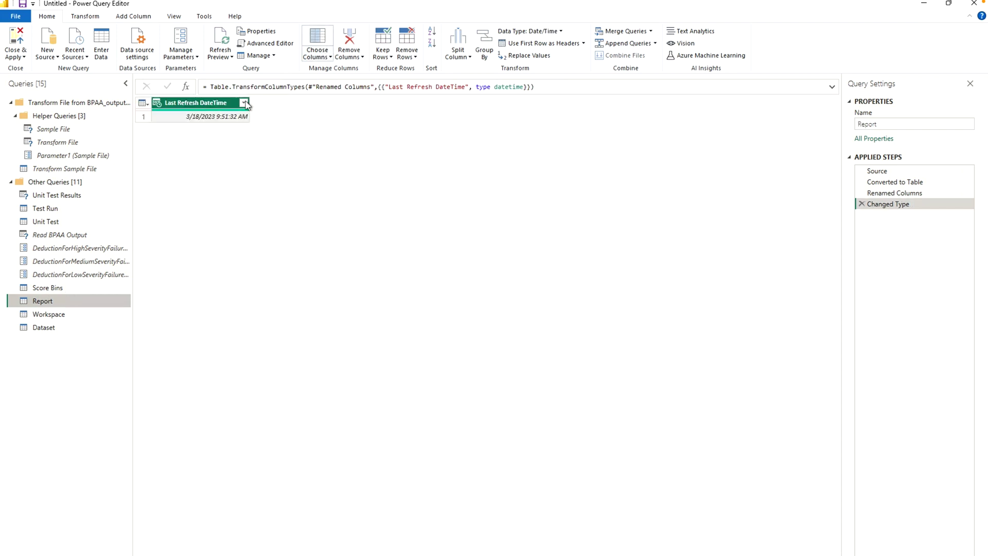
{"action": "left_click", "coordinate": [89, 282]}
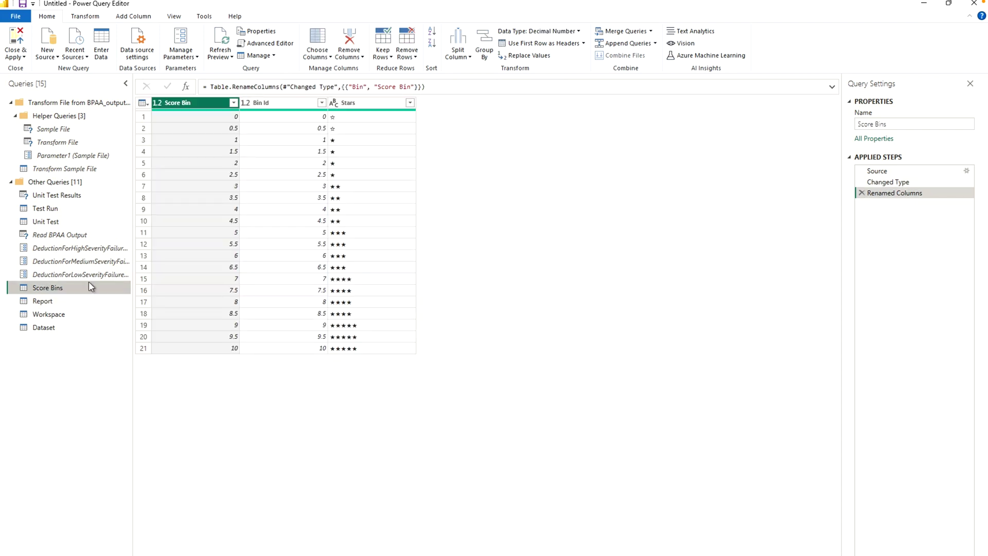
{"action": "left_click", "coordinate": [55, 130]}
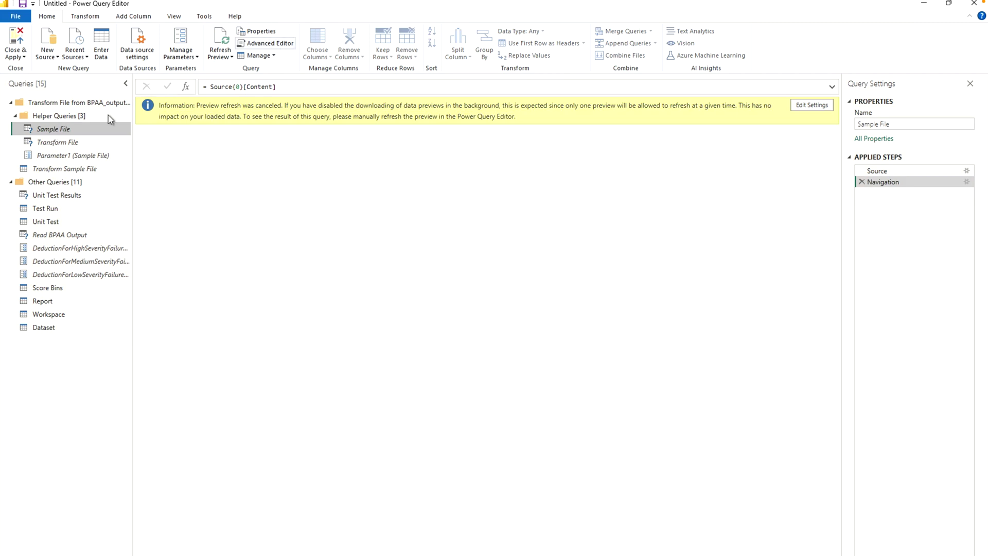
{"action": "left_click", "coordinate": [68, 146]}
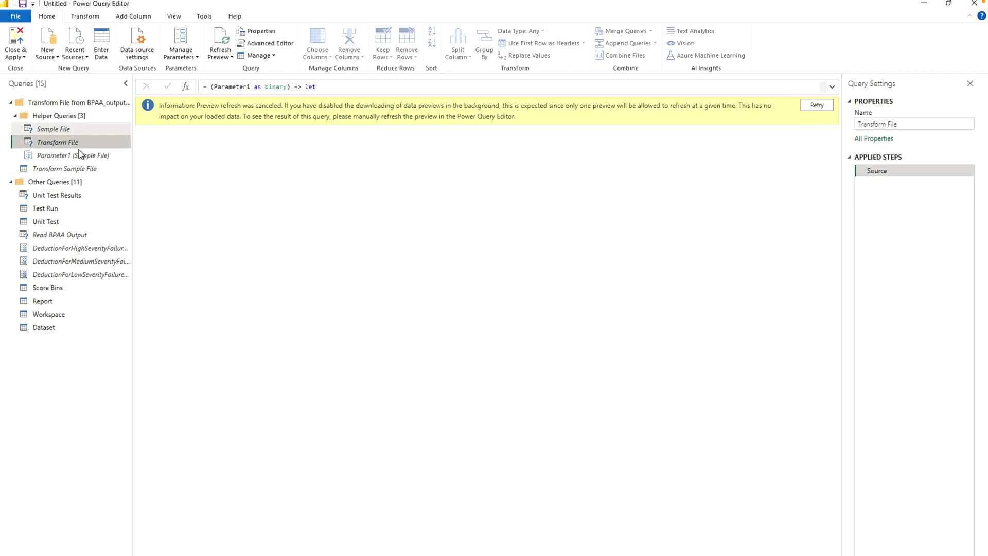
{"action": "left_click", "coordinate": [75, 155]}
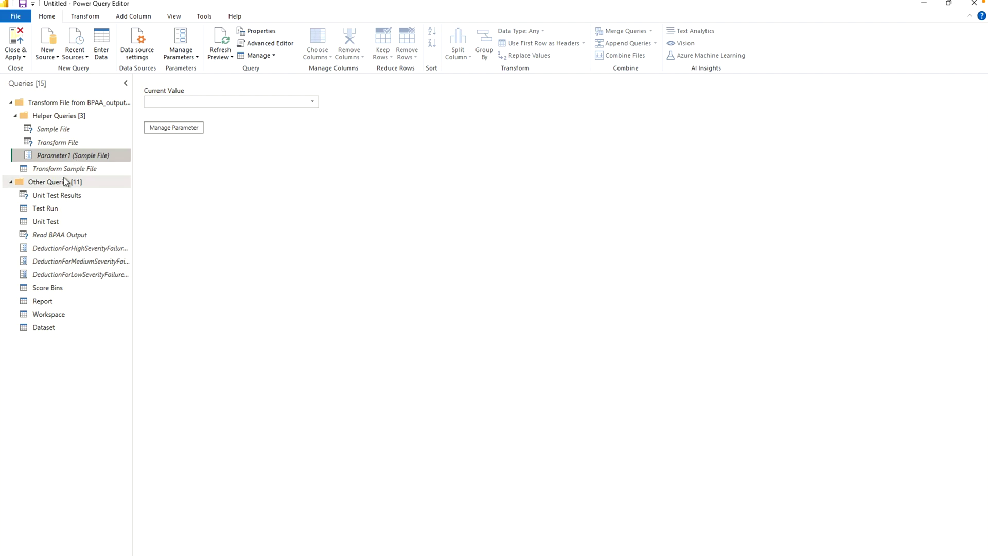
{"action": "left_click", "coordinate": [65, 181]}
{"action": "left_click", "coordinate": [65, 168]}
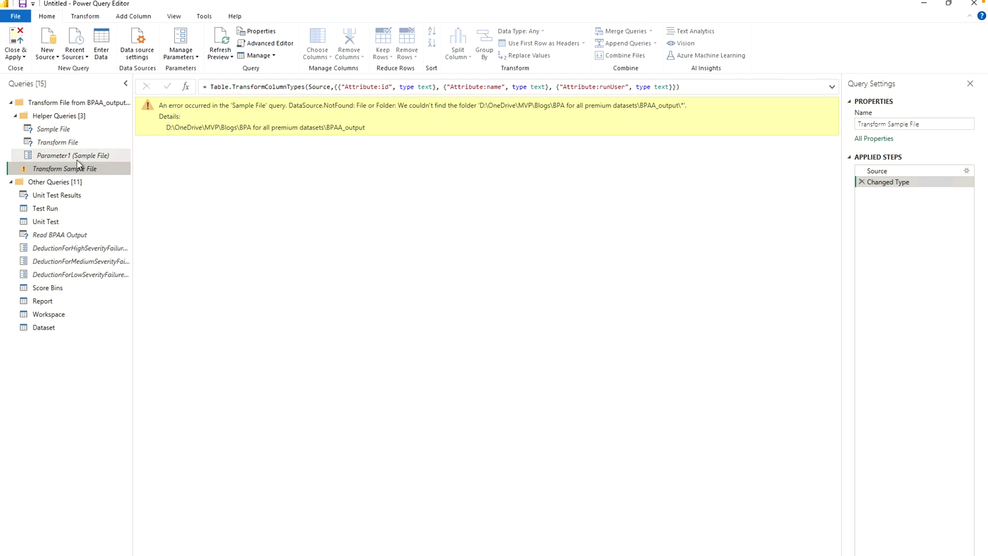
{"action": "left_click", "coordinate": [937, 174]}
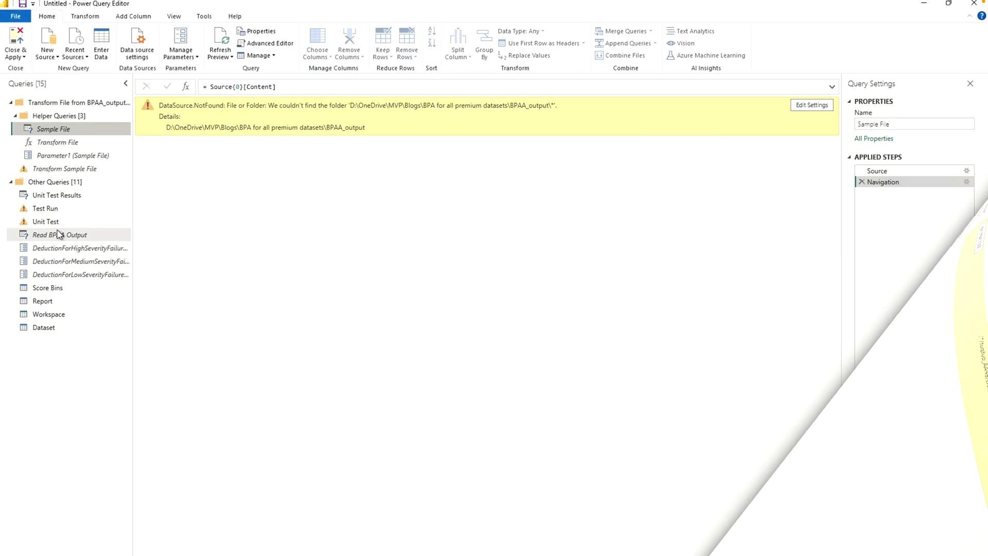
Step: Examine the Read BPAA Output query's applied steps from Source through Expanded Table Column1
{"action": "left_click", "coordinate": [59, 235]}
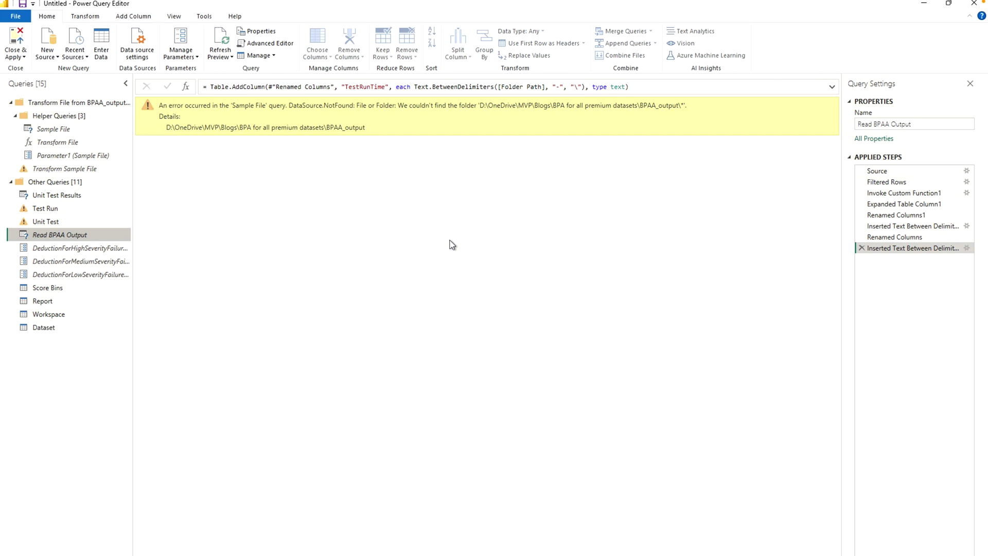
{"action": "left_click", "coordinate": [913, 170]}
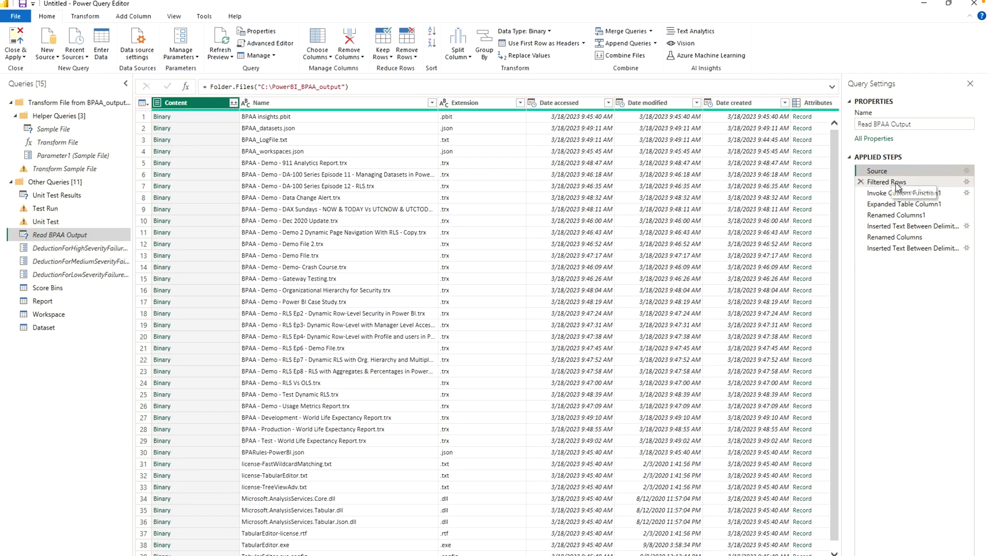
{"action": "left_click", "coordinate": [901, 184]}
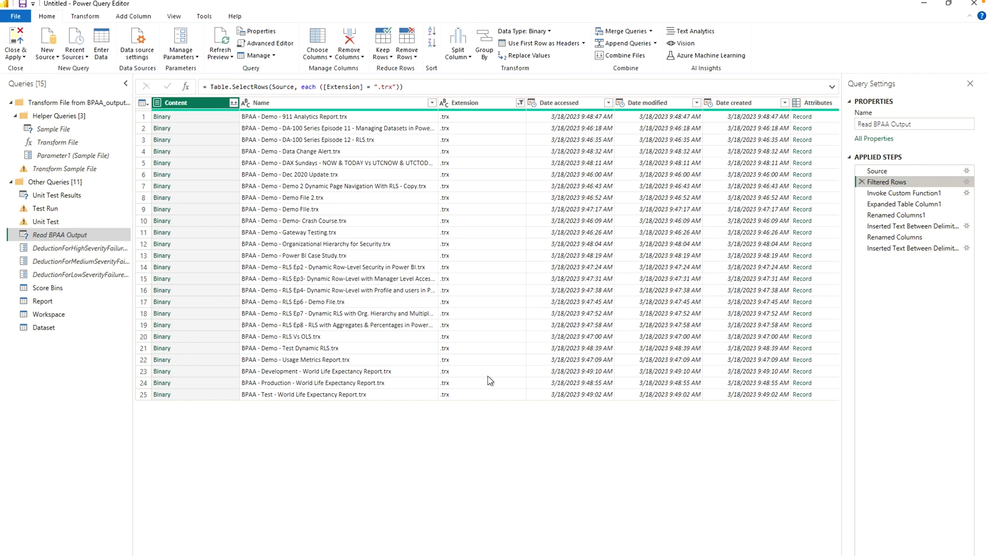
{"action": "left_click", "coordinate": [918, 194]}
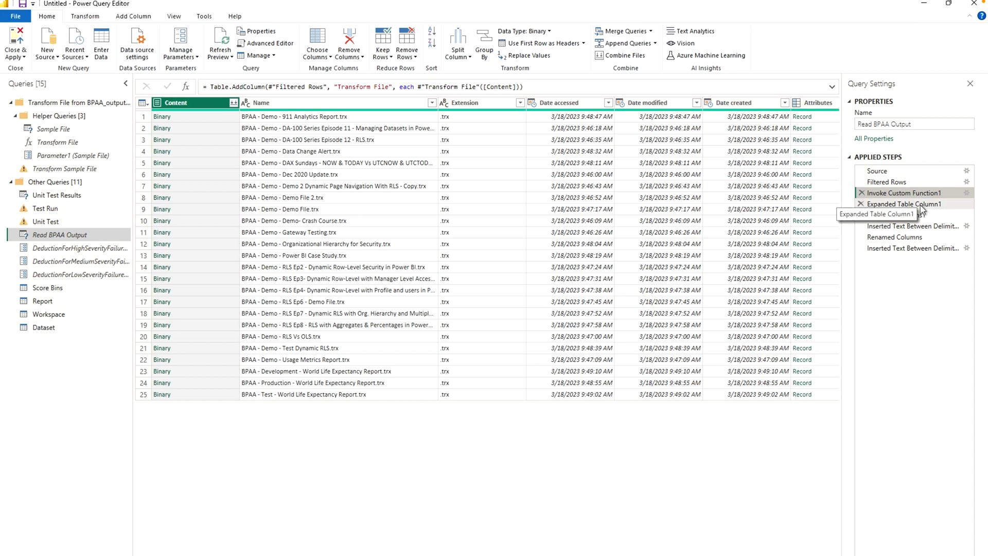
{"action": "left_click", "coordinate": [922, 205]}
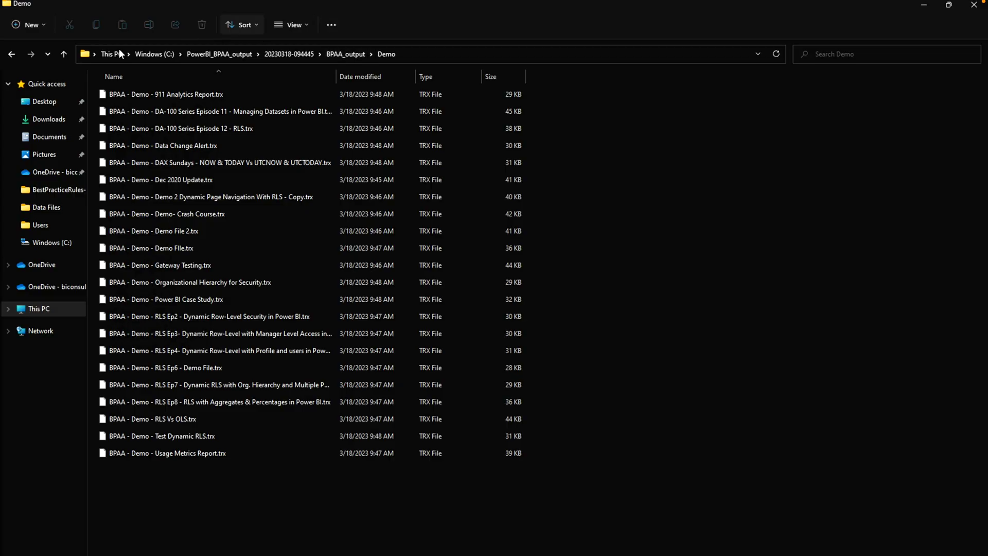
{"action": "left_click", "coordinate": [237, 54]}
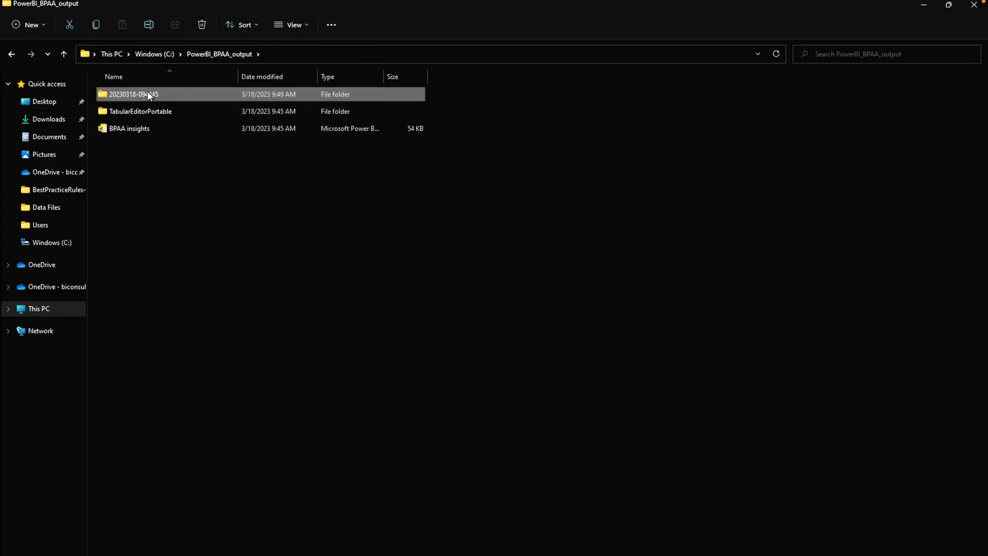
{"action": "double_click", "coordinate": [148, 95]}
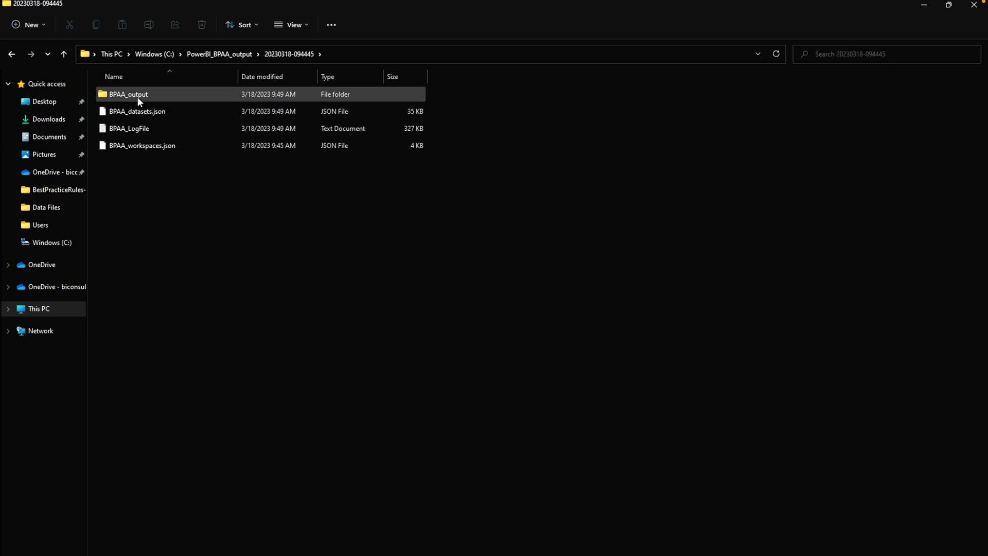
{"action": "double_click", "coordinate": [137, 96]}
{"action": "left_click", "coordinate": [447, 54]}
{"action": "key", "text": "ctrl+c"}
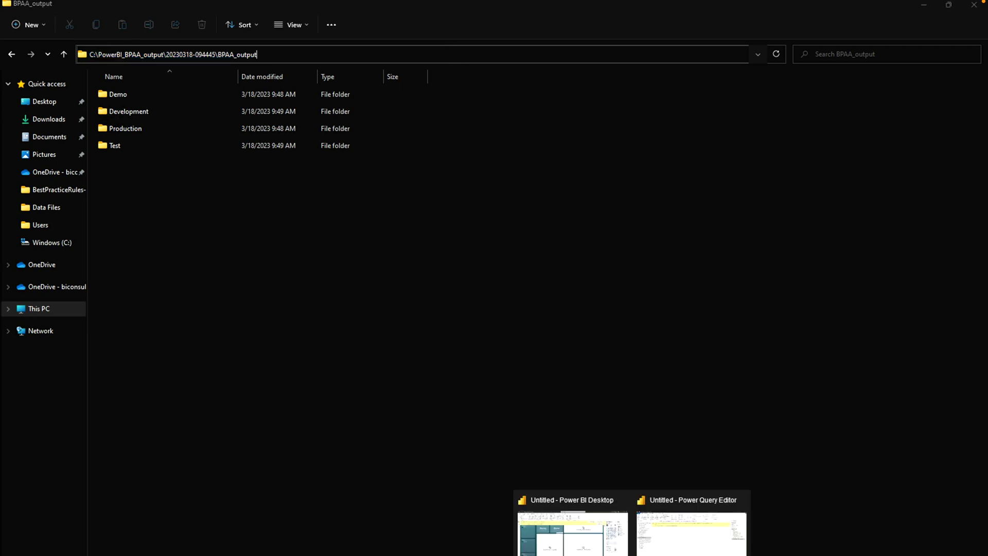
{"action": "left_click", "coordinate": [669, 548]}
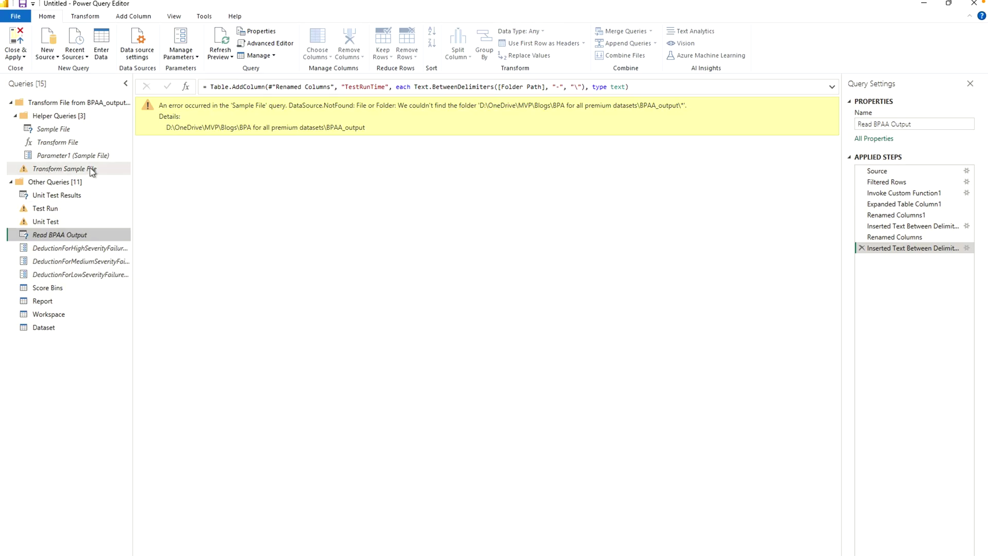
{"action": "left_click", "coordinate": [72, 136]}
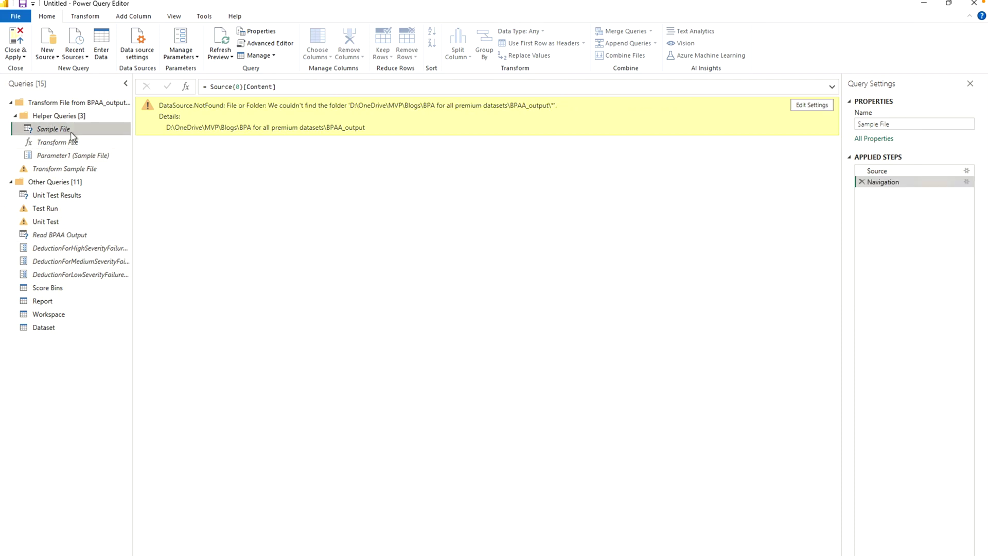
{"action": "left_click", "coordinate": [271, 44]}
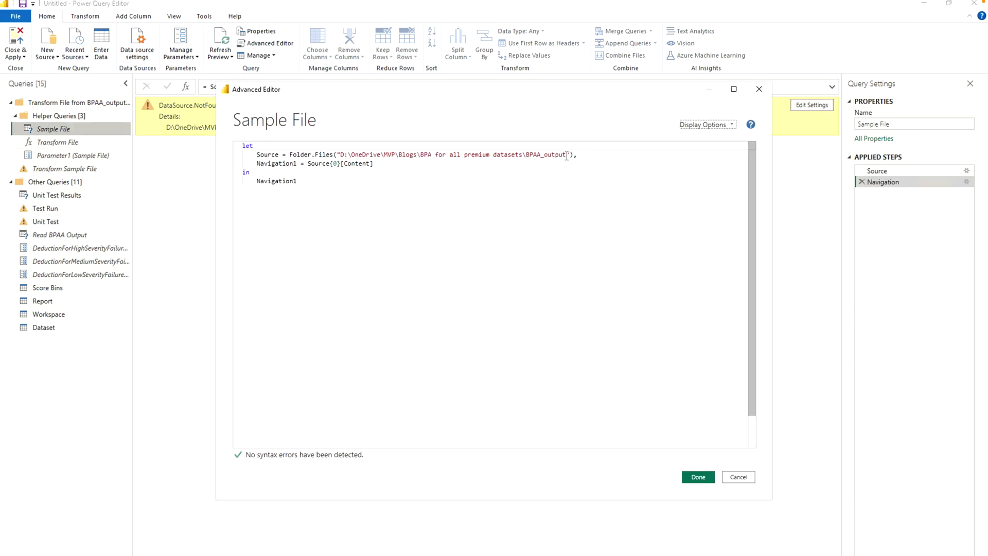
{"action": "left_click_drag", "start_coordinate": [566, 155], "coordinate": [339, 154]}
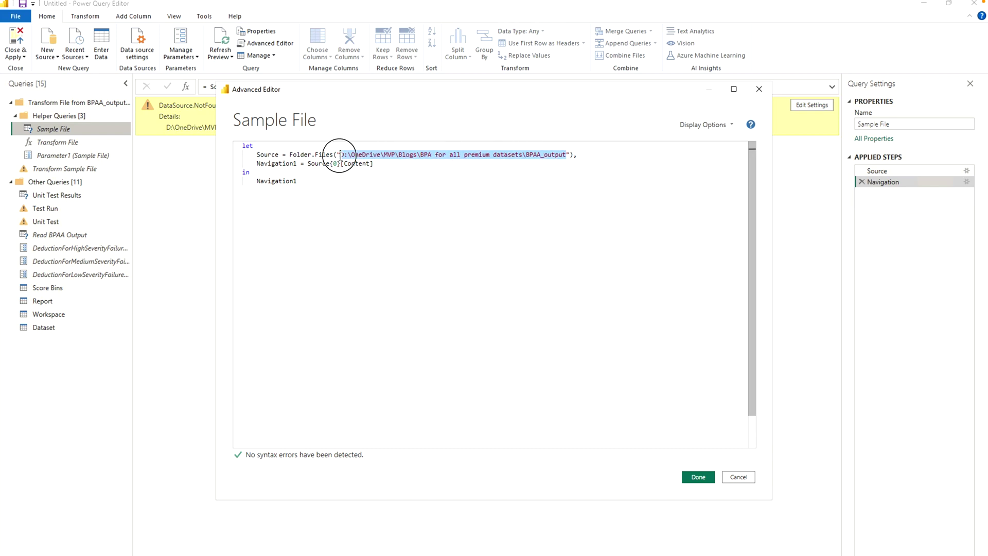
{"action": "key", "text": "ctrl+v"}
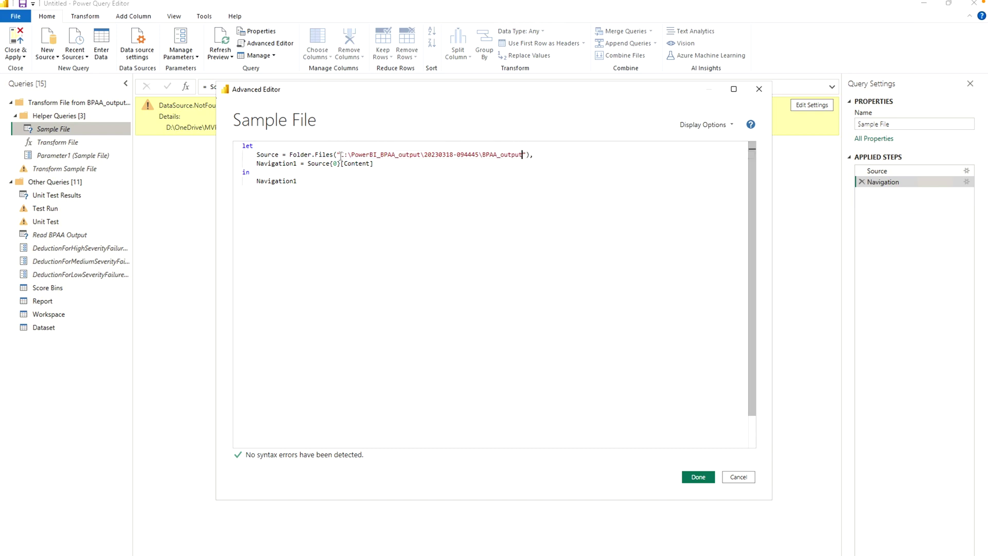
{"action": "left_click", "coordinate": [691, 477]}
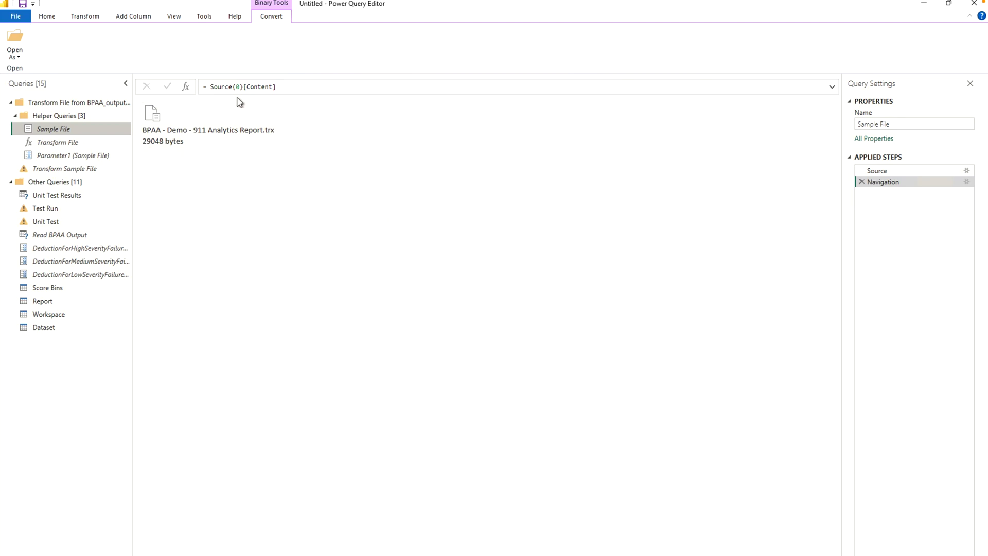
Step: Check that the Read BPAA Output, Unit Test and Test Run queries load data from the repointed folder
{"action": "left_click", "coordinate": [57, 234]}
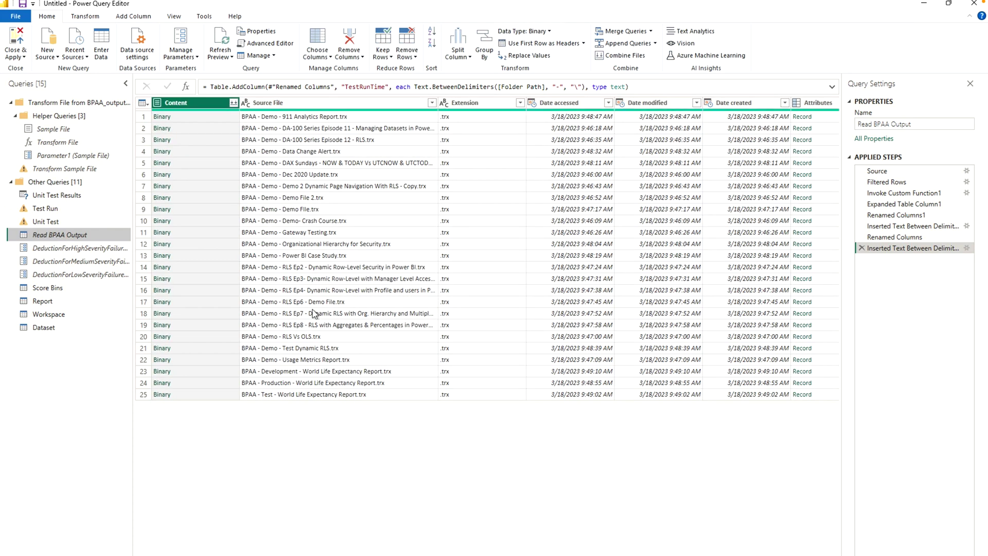
{"action": "left_click", "coordinate": [58, 225]}
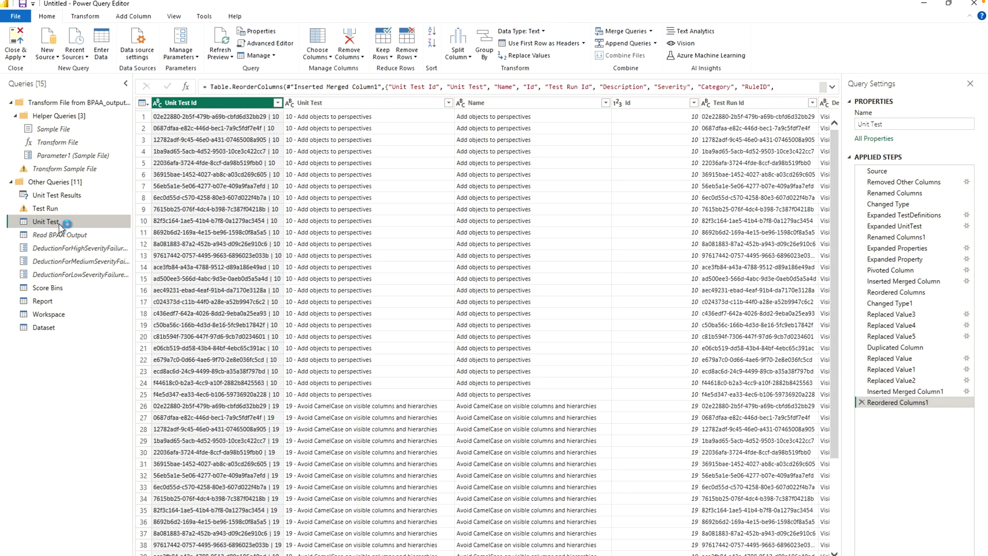
{"action": "left_click", "coordinate": [62, 210]}
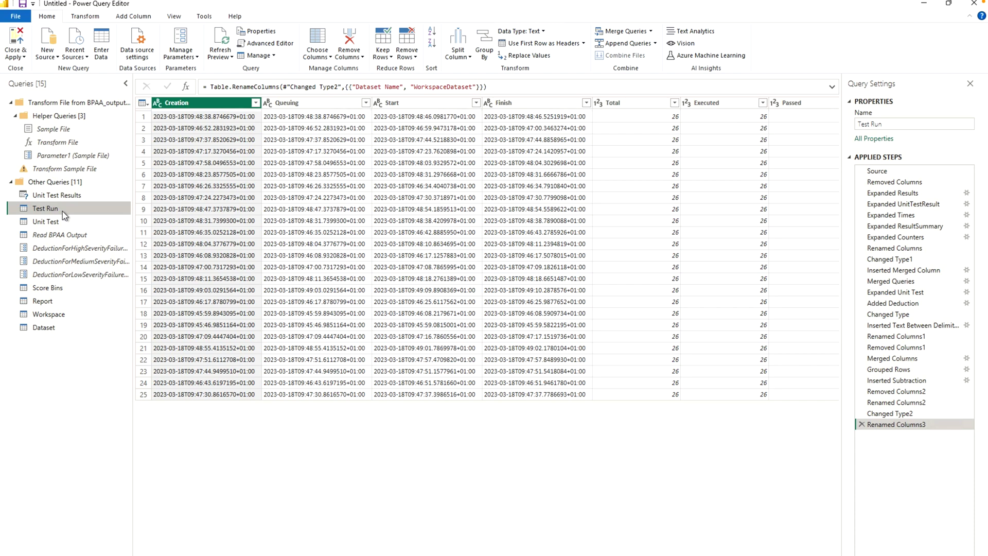
{"action": "key", "text": "alt+Tab"}
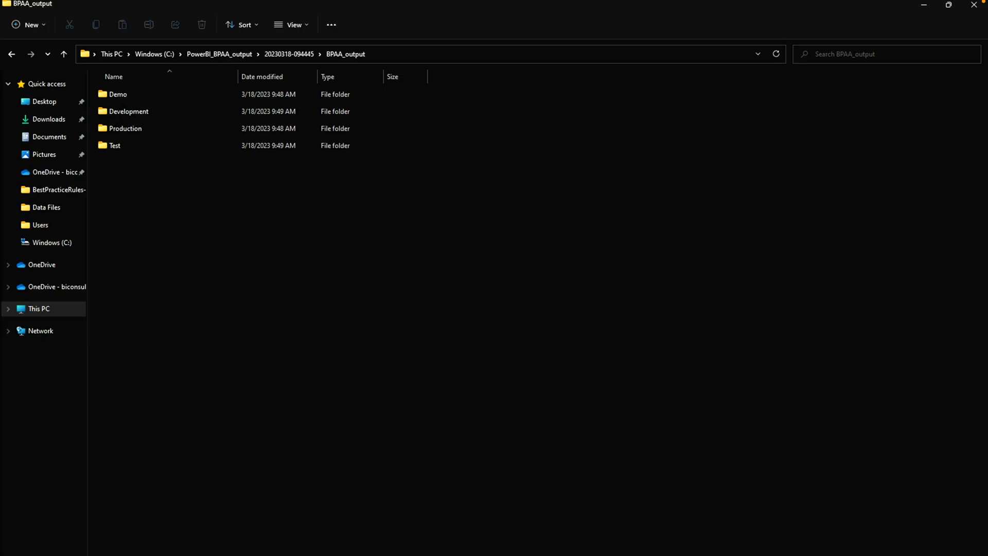
{"action": "left_click", "coordinate": [282, 53]}
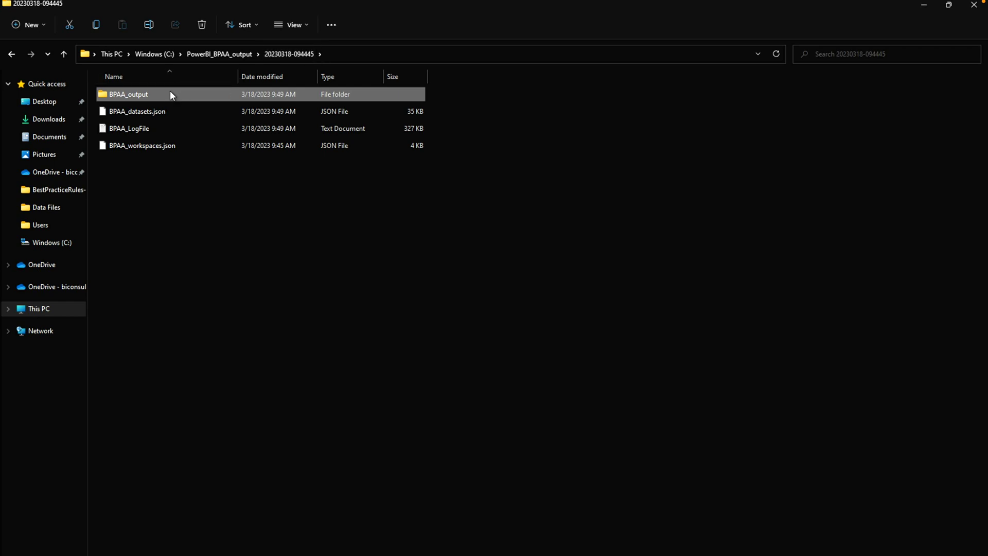
{"action": "double_click", "coordinate": [170, 94]}
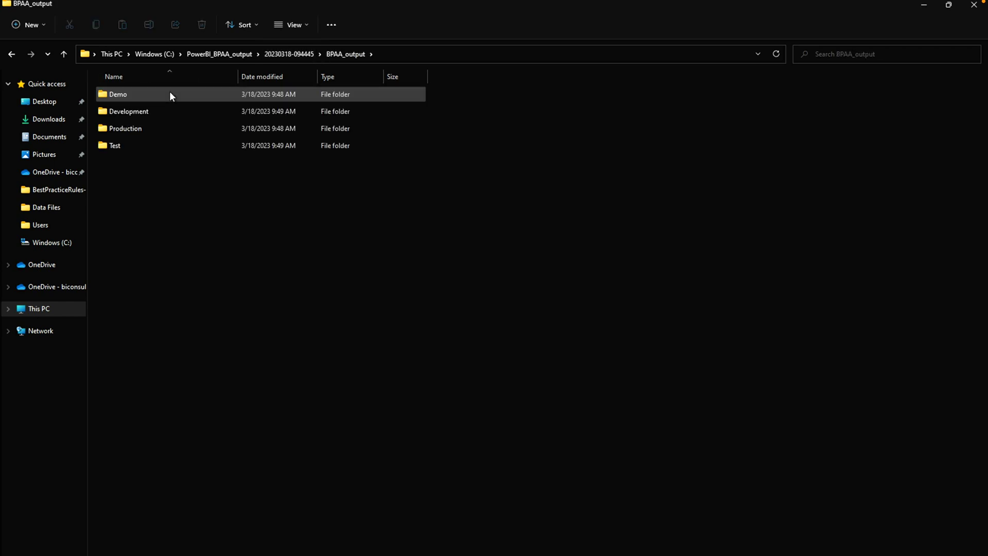
{"action": "left_click", "coordinate": [396, 50]}
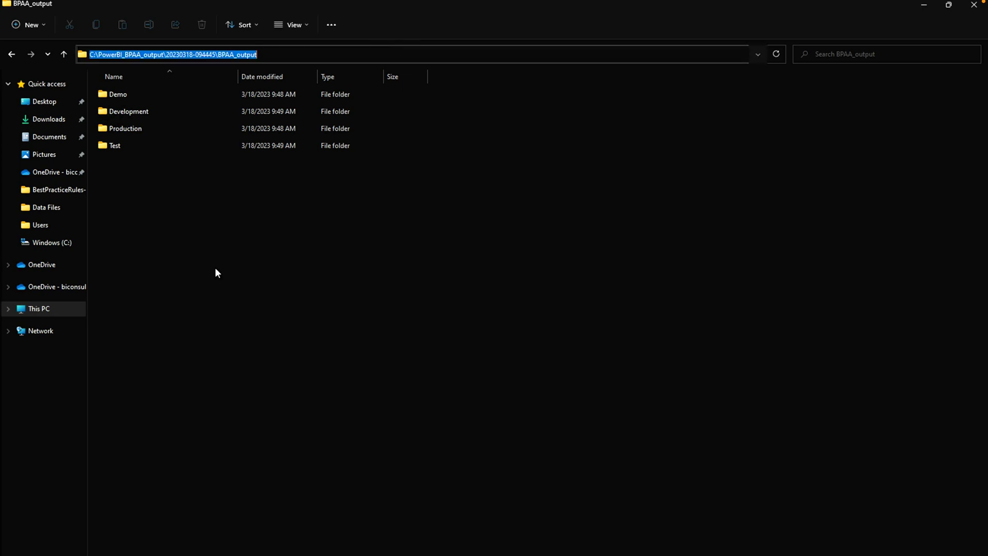
{"action": "left_click", "coordinate": [194, 276]}
{"action": "double_click", "coordinate": [117, 92]}
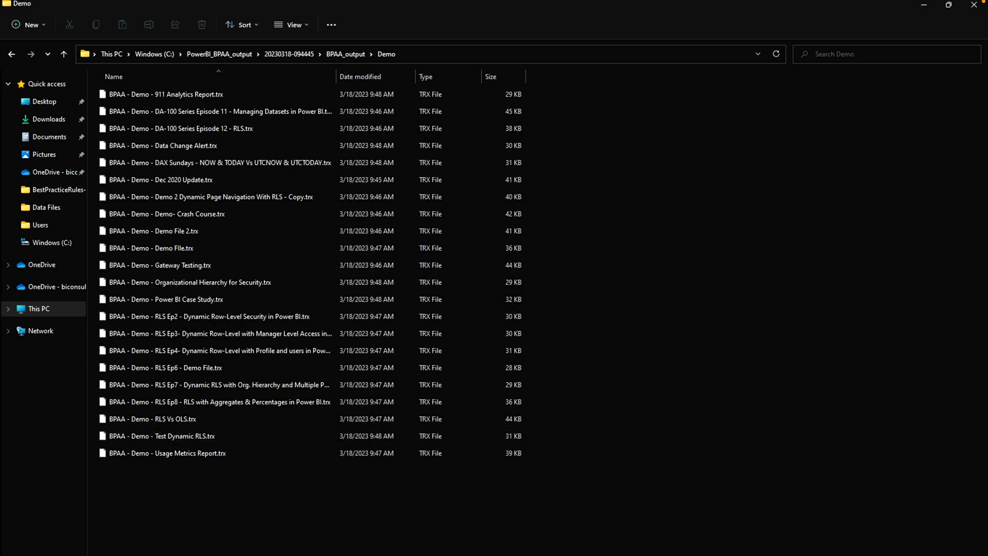
Step: Switch to Power Query Editor, apply the repointed query changes and return to the report in Power BI Desktop
{"action": "mouse_move", "coordinate": [632, 546]}
{"action": "left_click", "coordinate": [691, 524]}
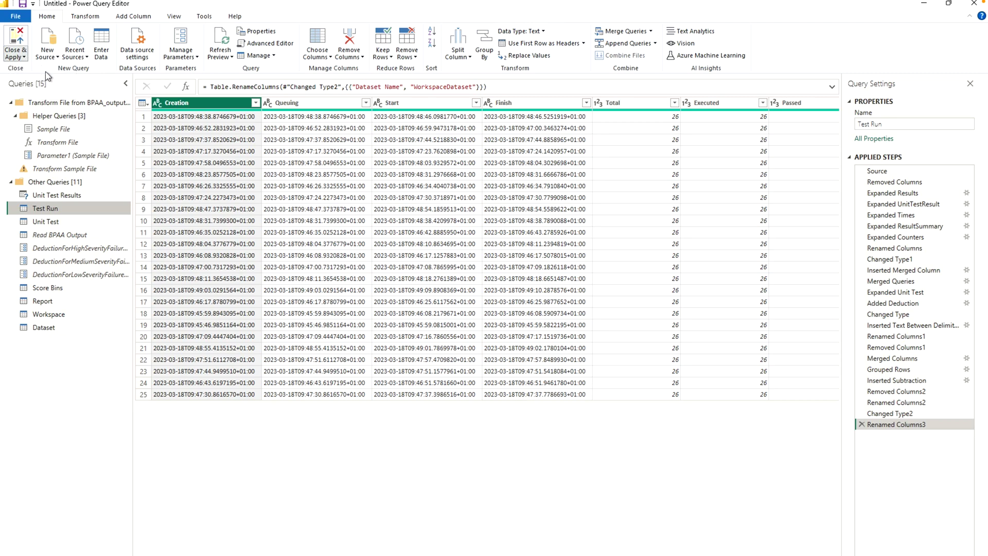
{"action": "key", "text": "alt+Tab"}
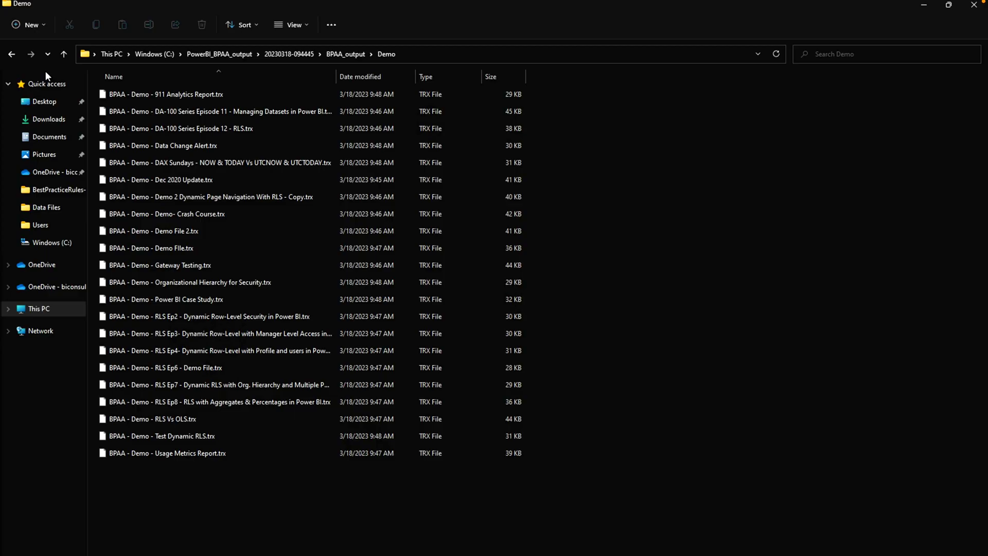
{"action": "key", "text": "alt+Tab"}
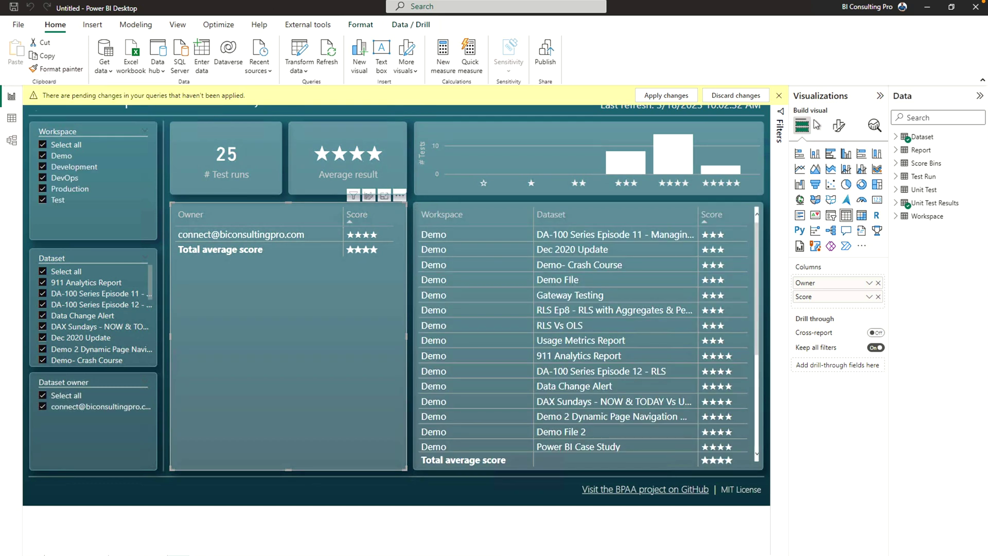
Step: Dismiss the pending changes notice and collapse the Visualizations and Data panes to enlarge the report page
{"action": "left_click", "coordinate": [778, 95]}
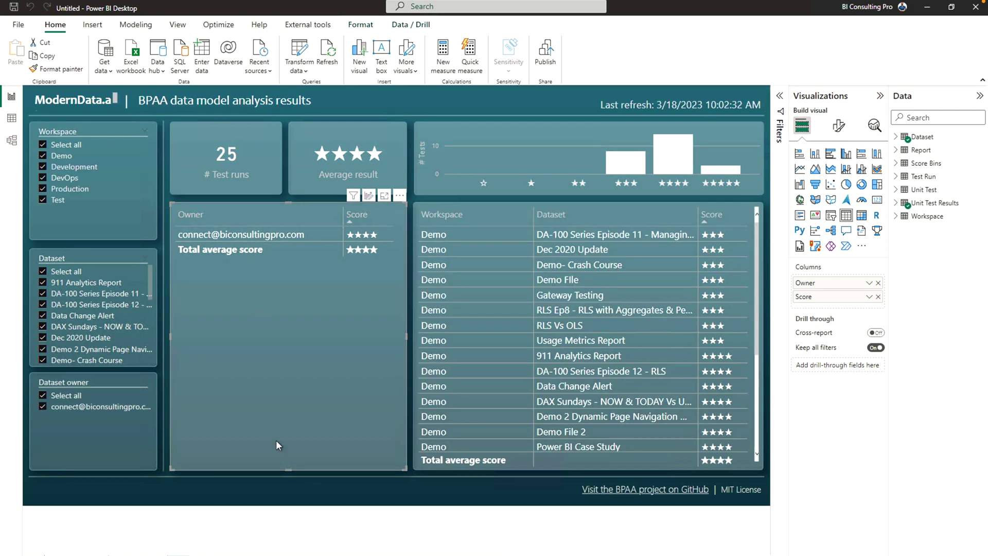
{"action": "left_click", "coordinate": [379, 508]}
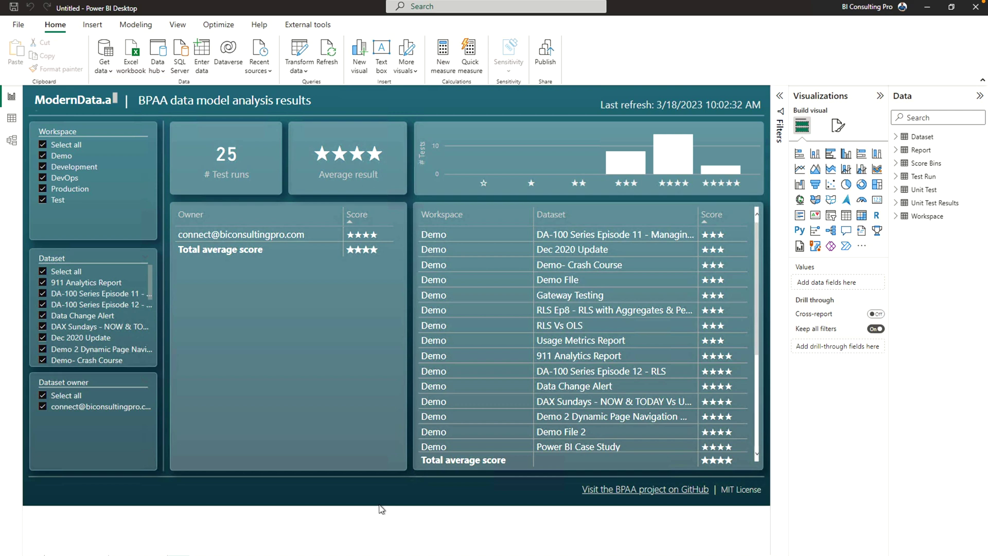
{"action": "left_click", "coordinate": [880, 96]}
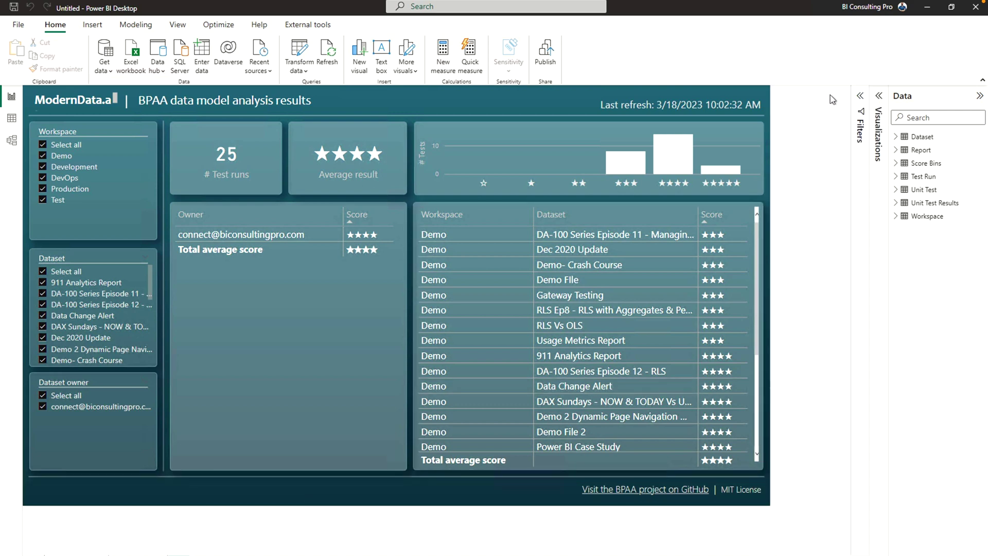
{"action": "left_click", "coordinate": [955, 95]}
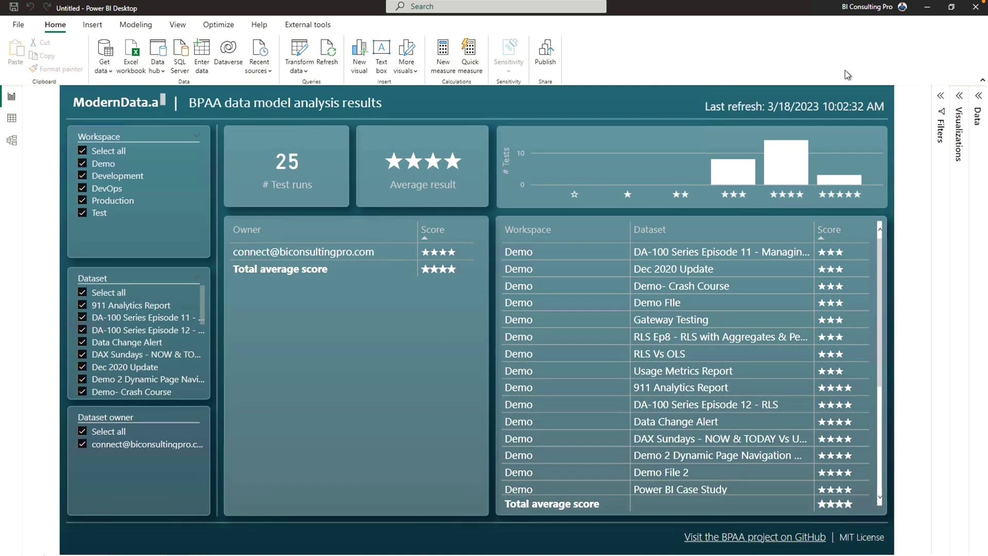